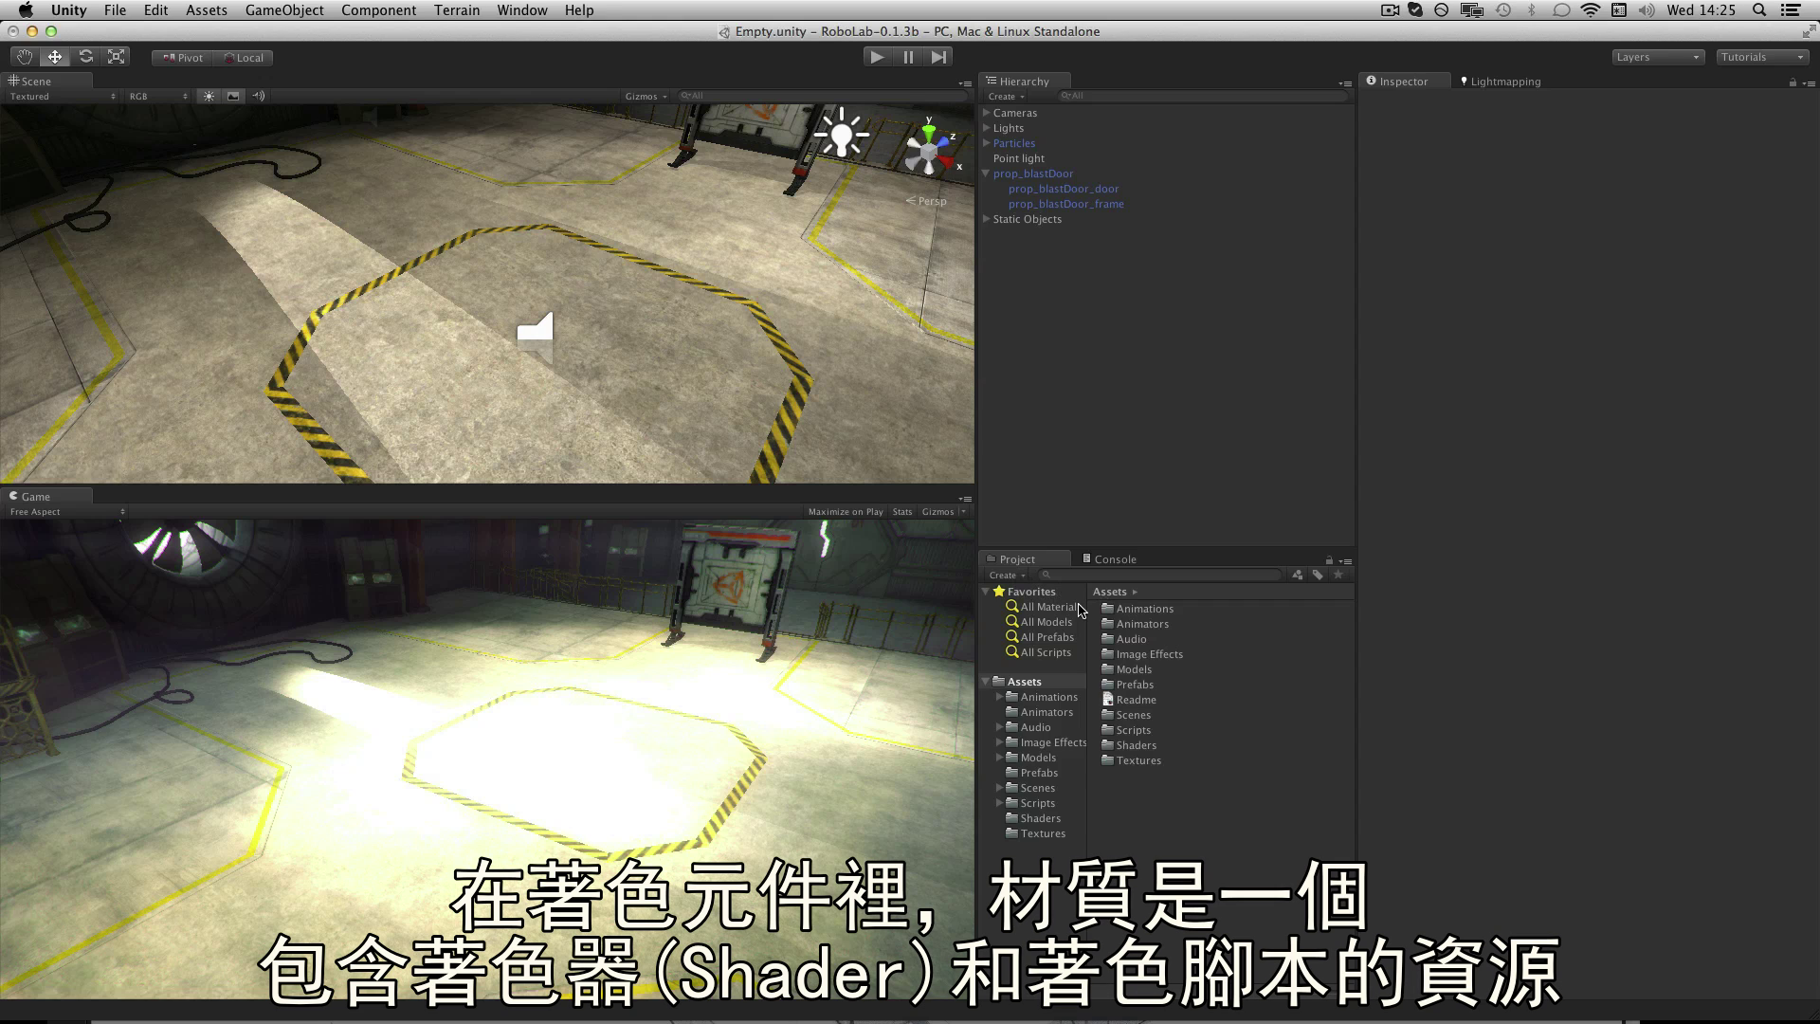
- Create a new material in the Project panel and name it 'Example'
click(1022, 576)
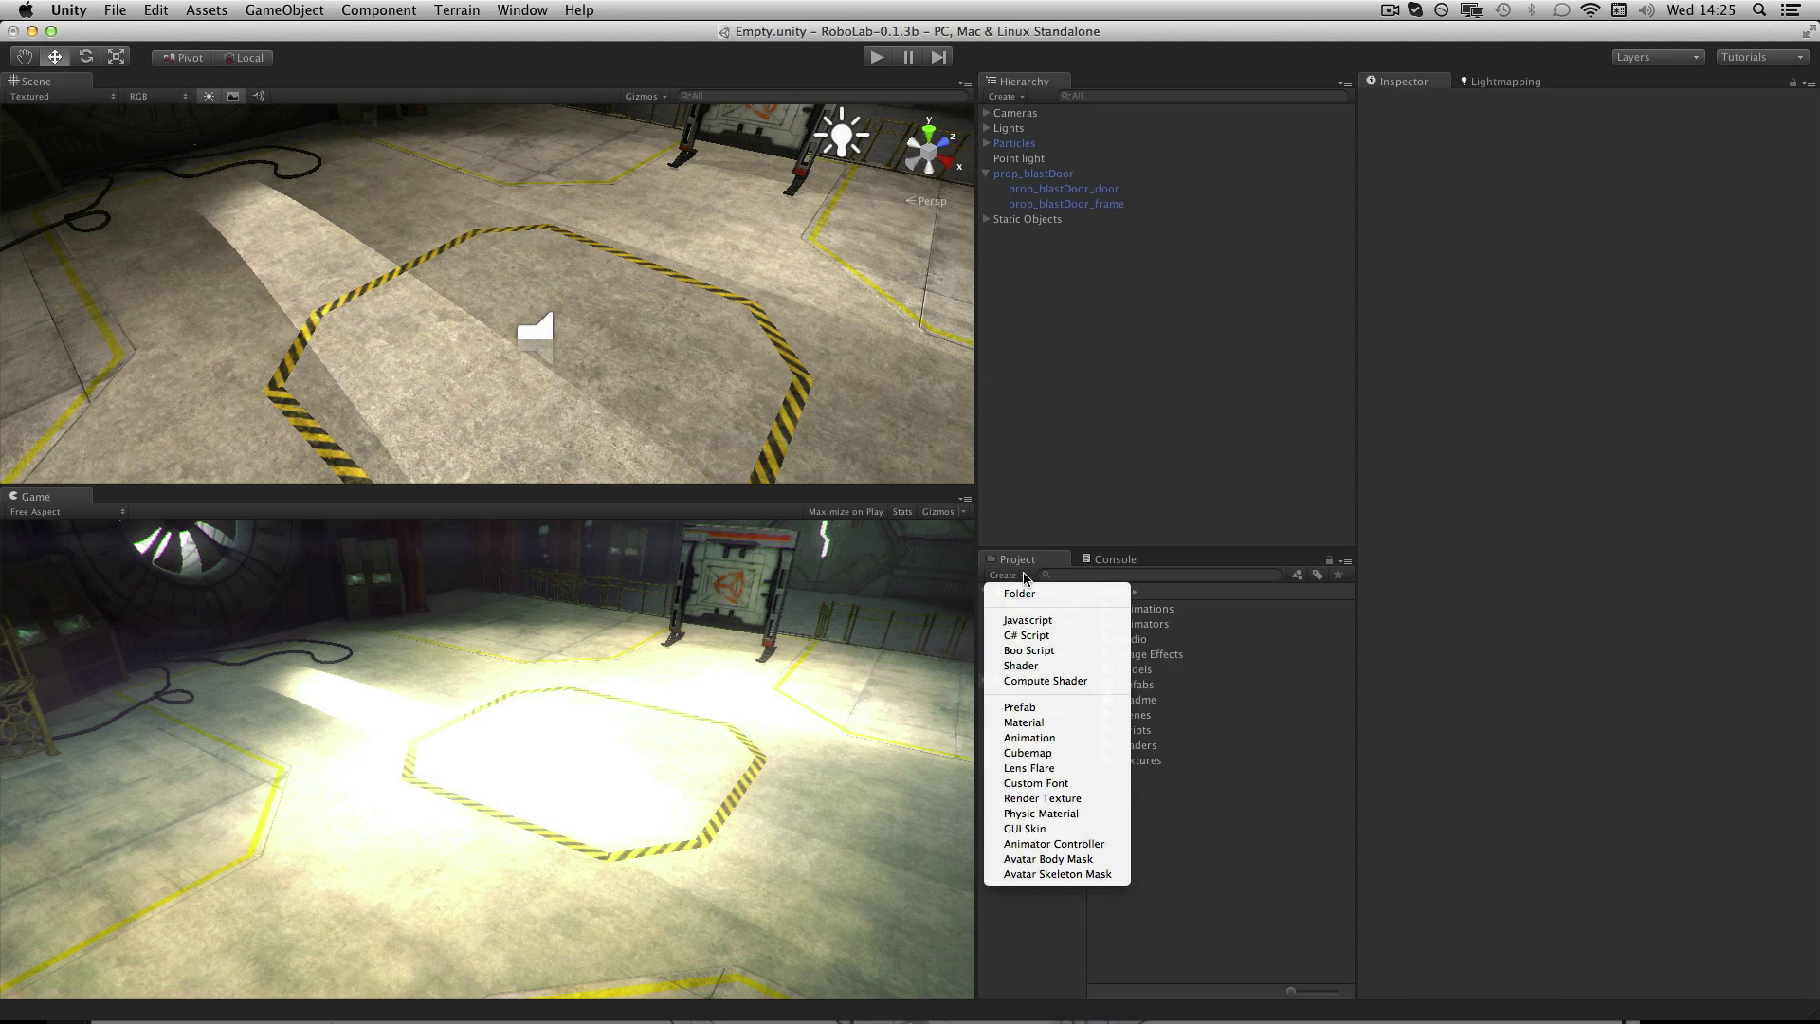
click(1079, 722)
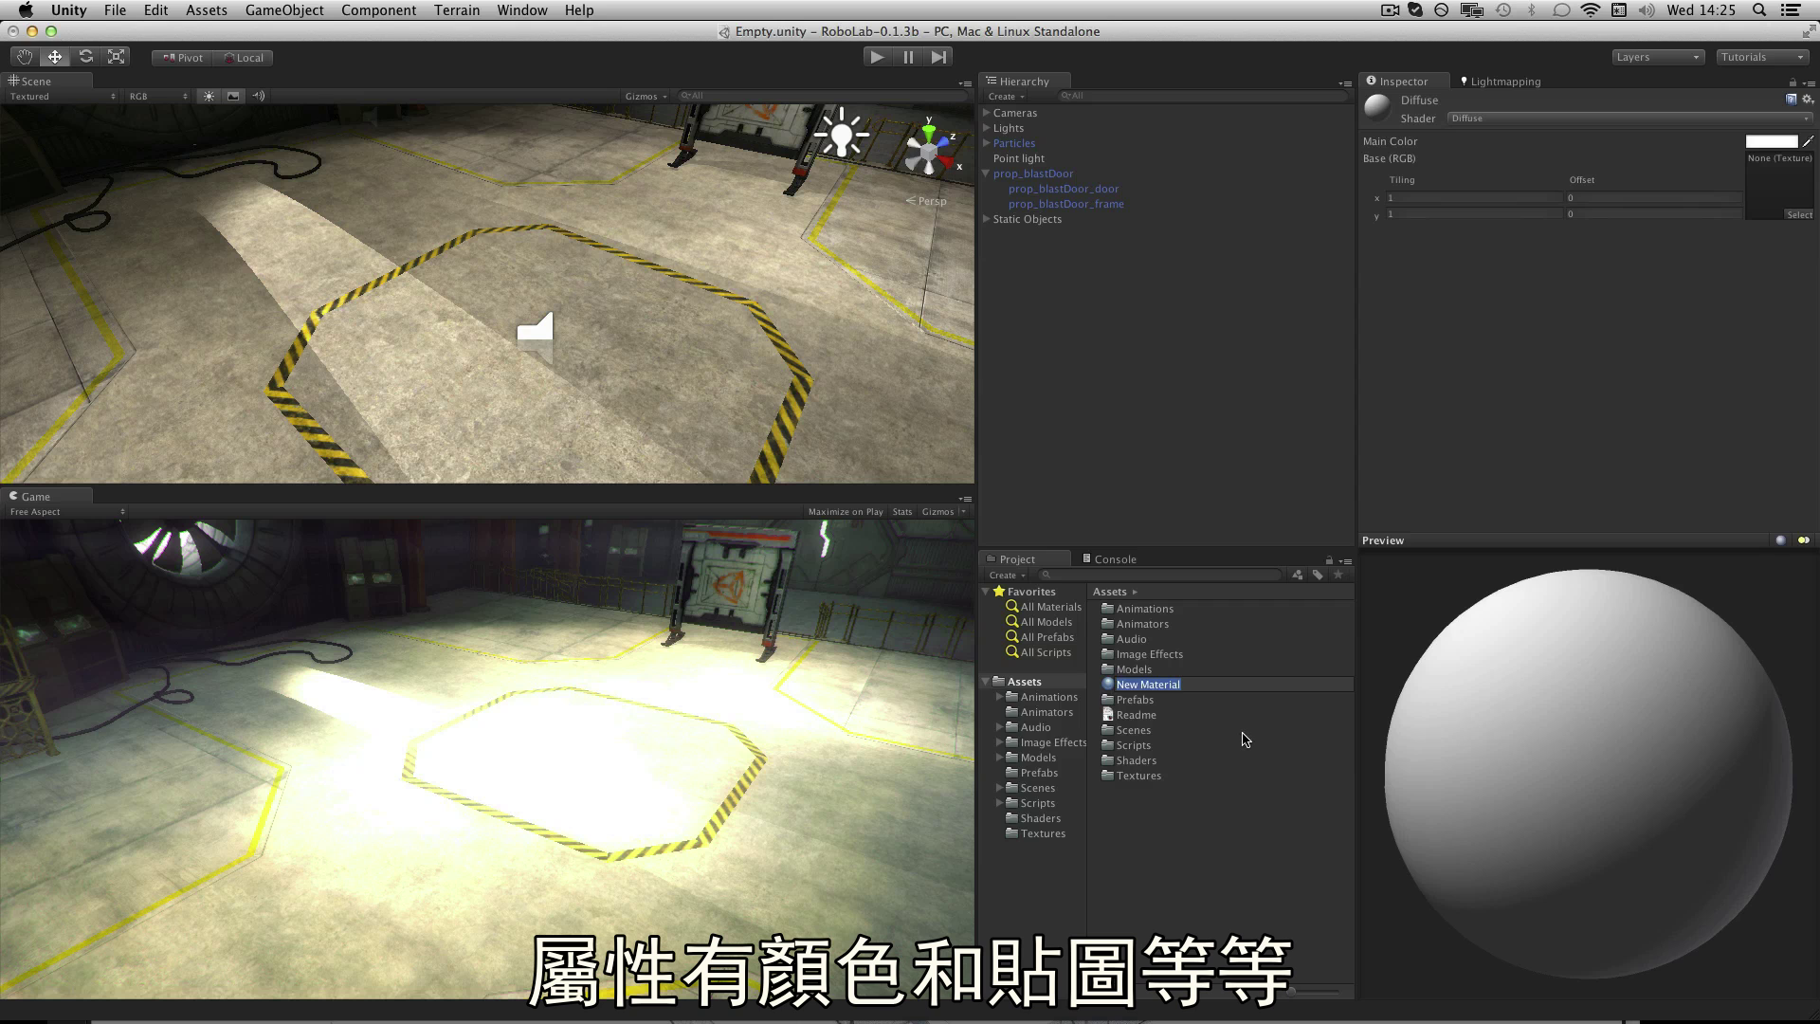
text(Example)
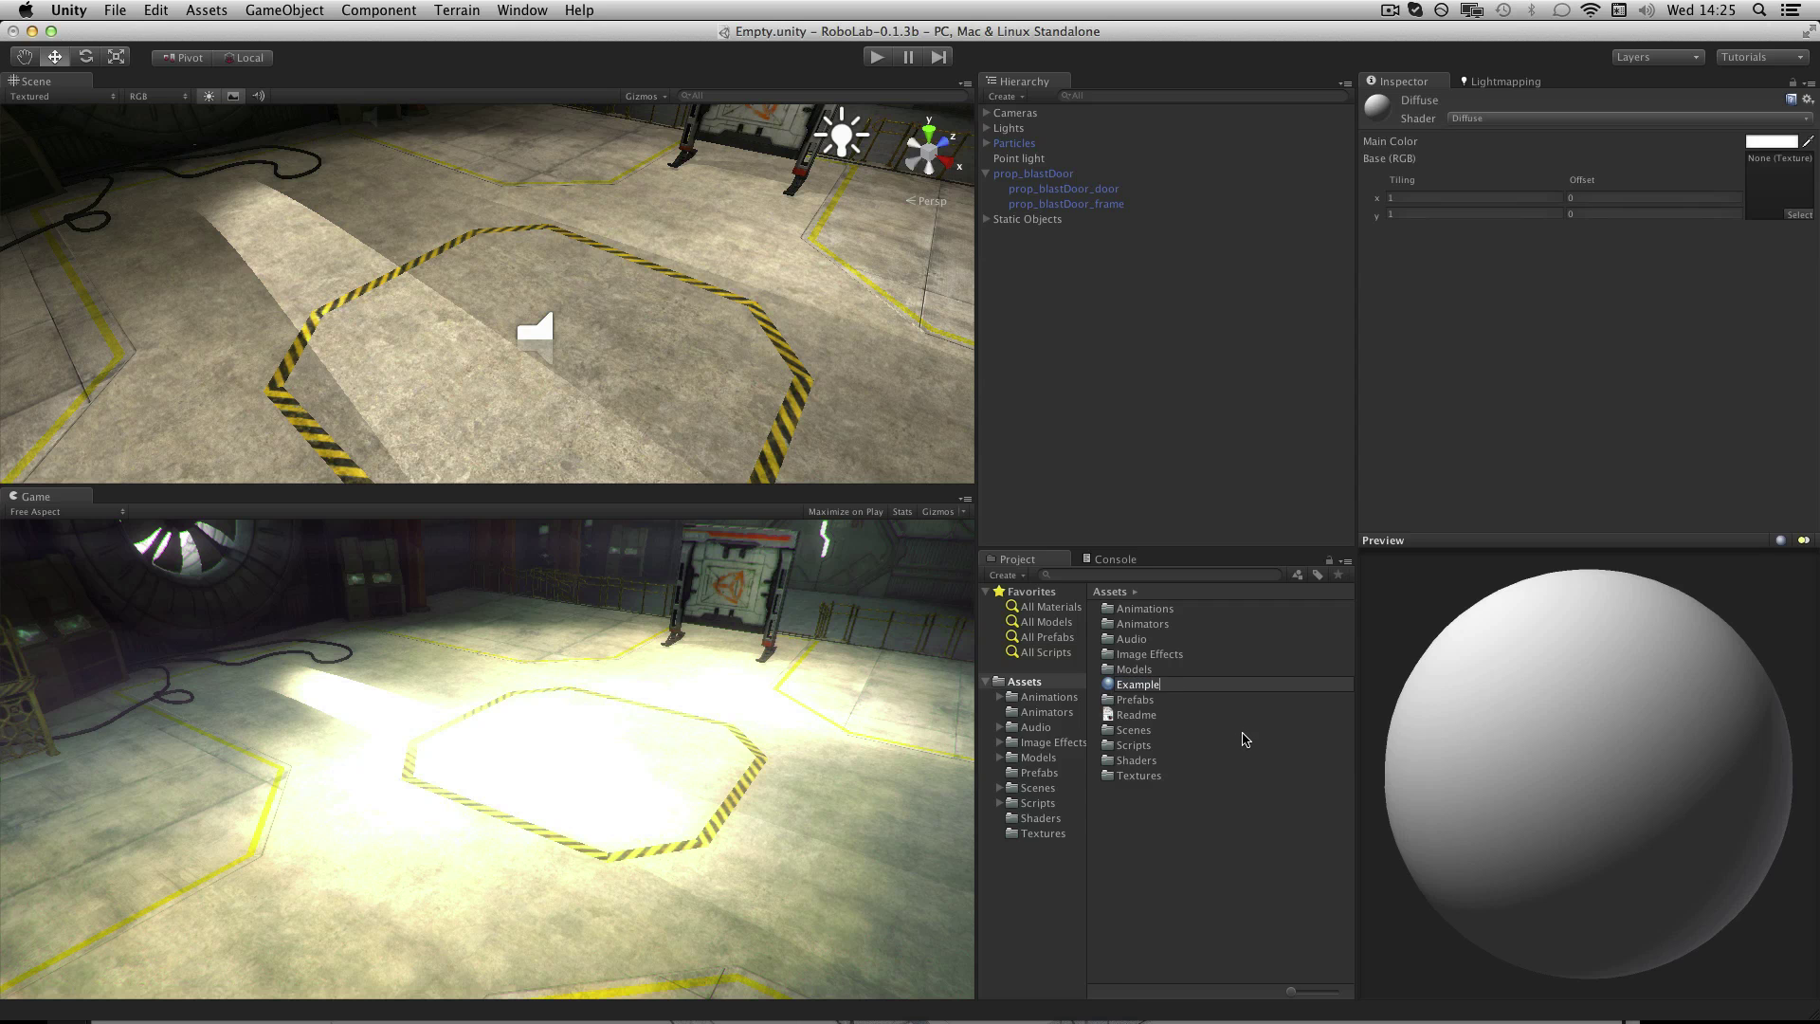
key(Return)
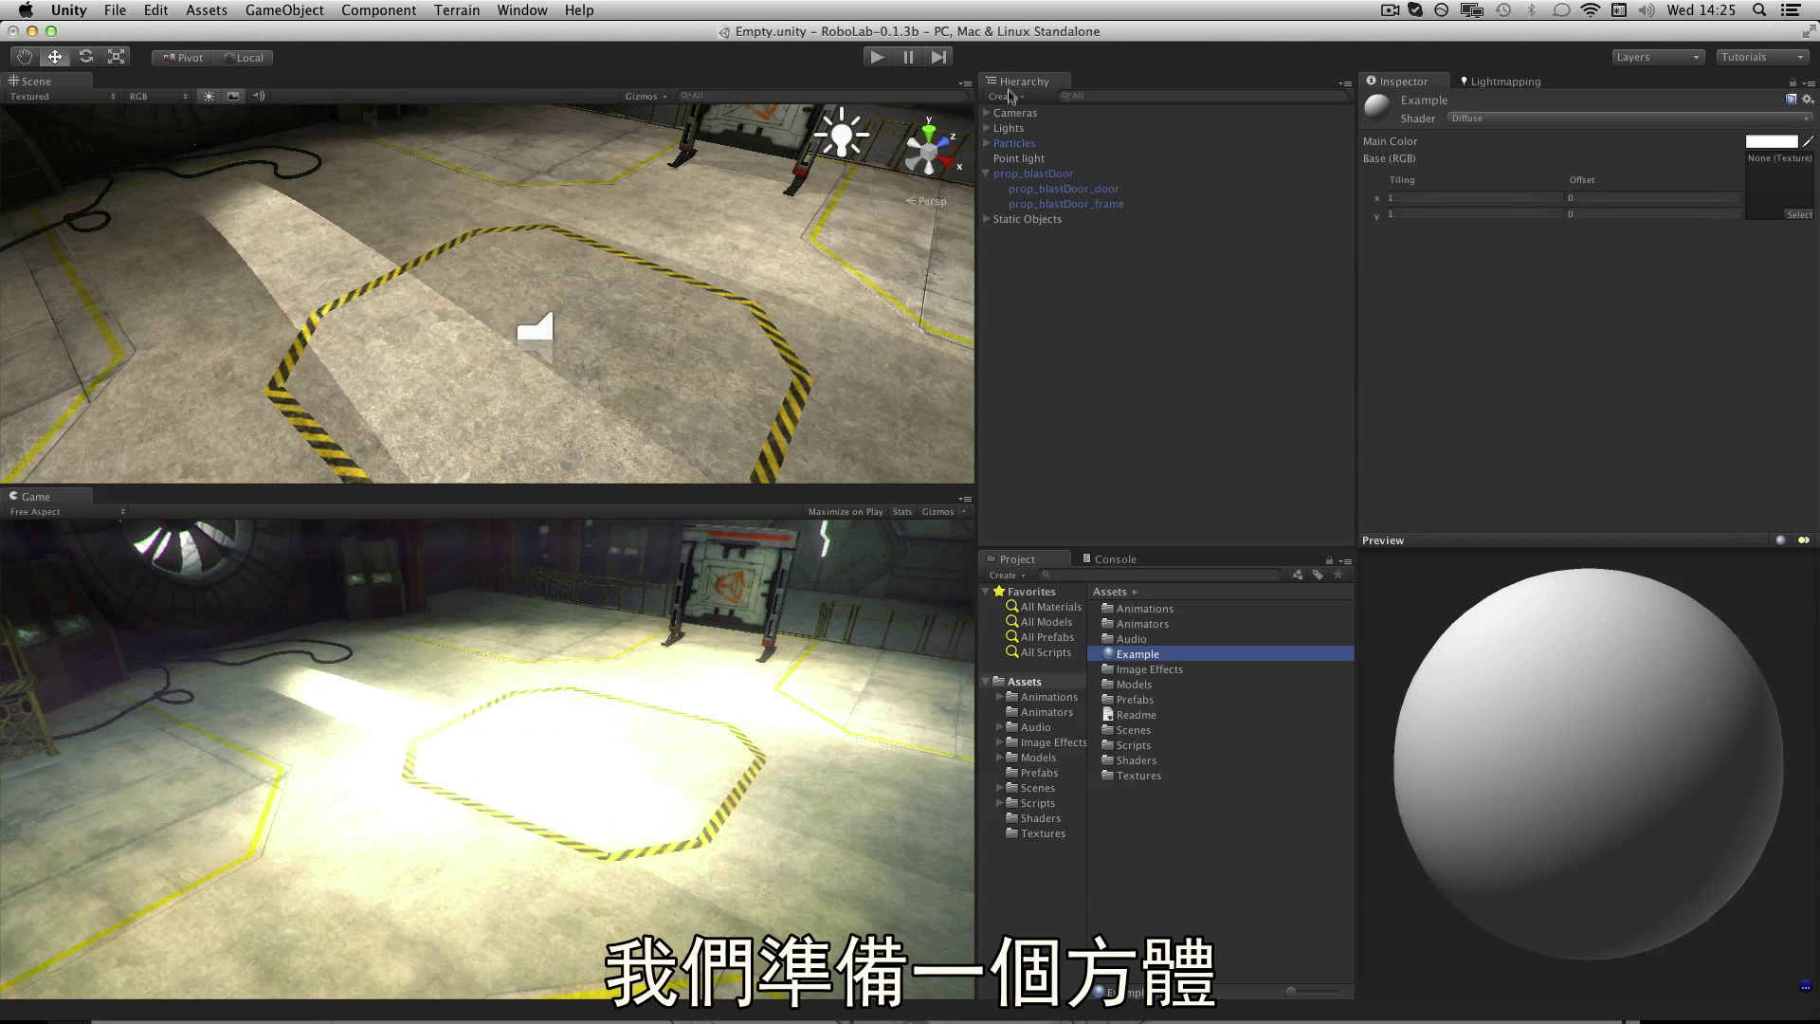
- Add a Cube, put it on the Dynamic Objects layer, and enable Use Light Probes
click(1005, 97)
click(1043, 272)
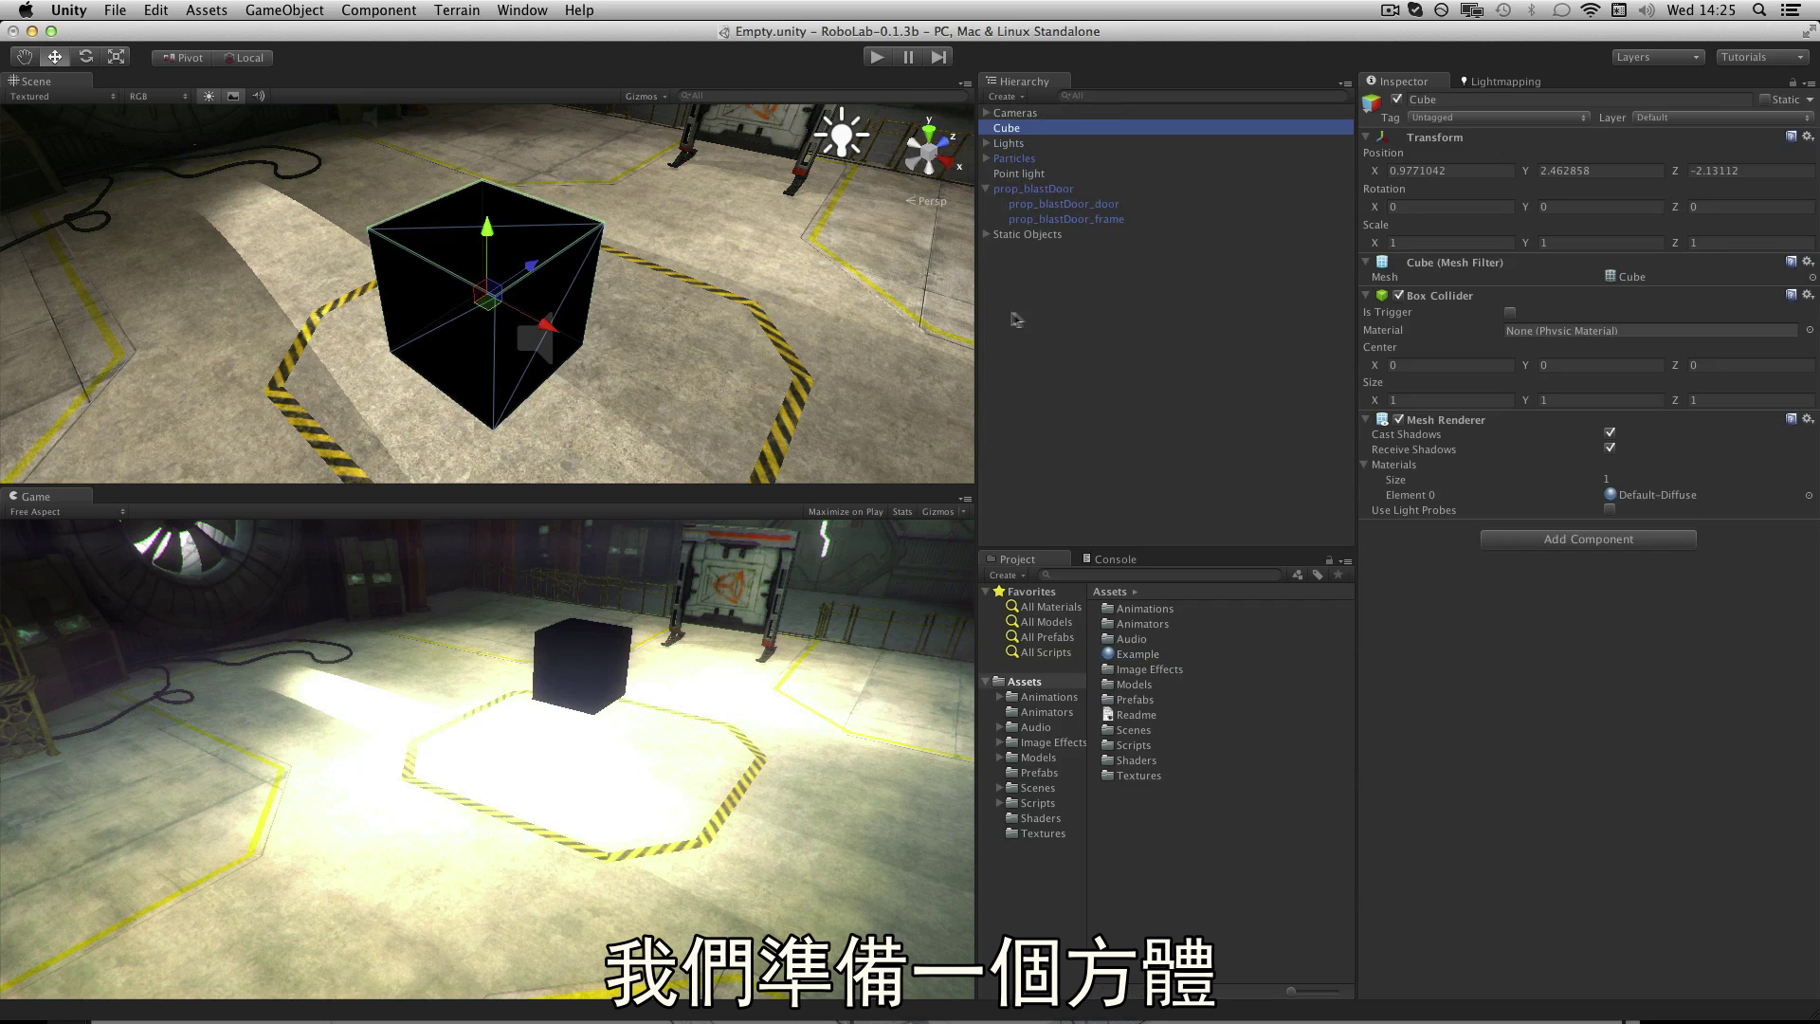
click(1715, 117)
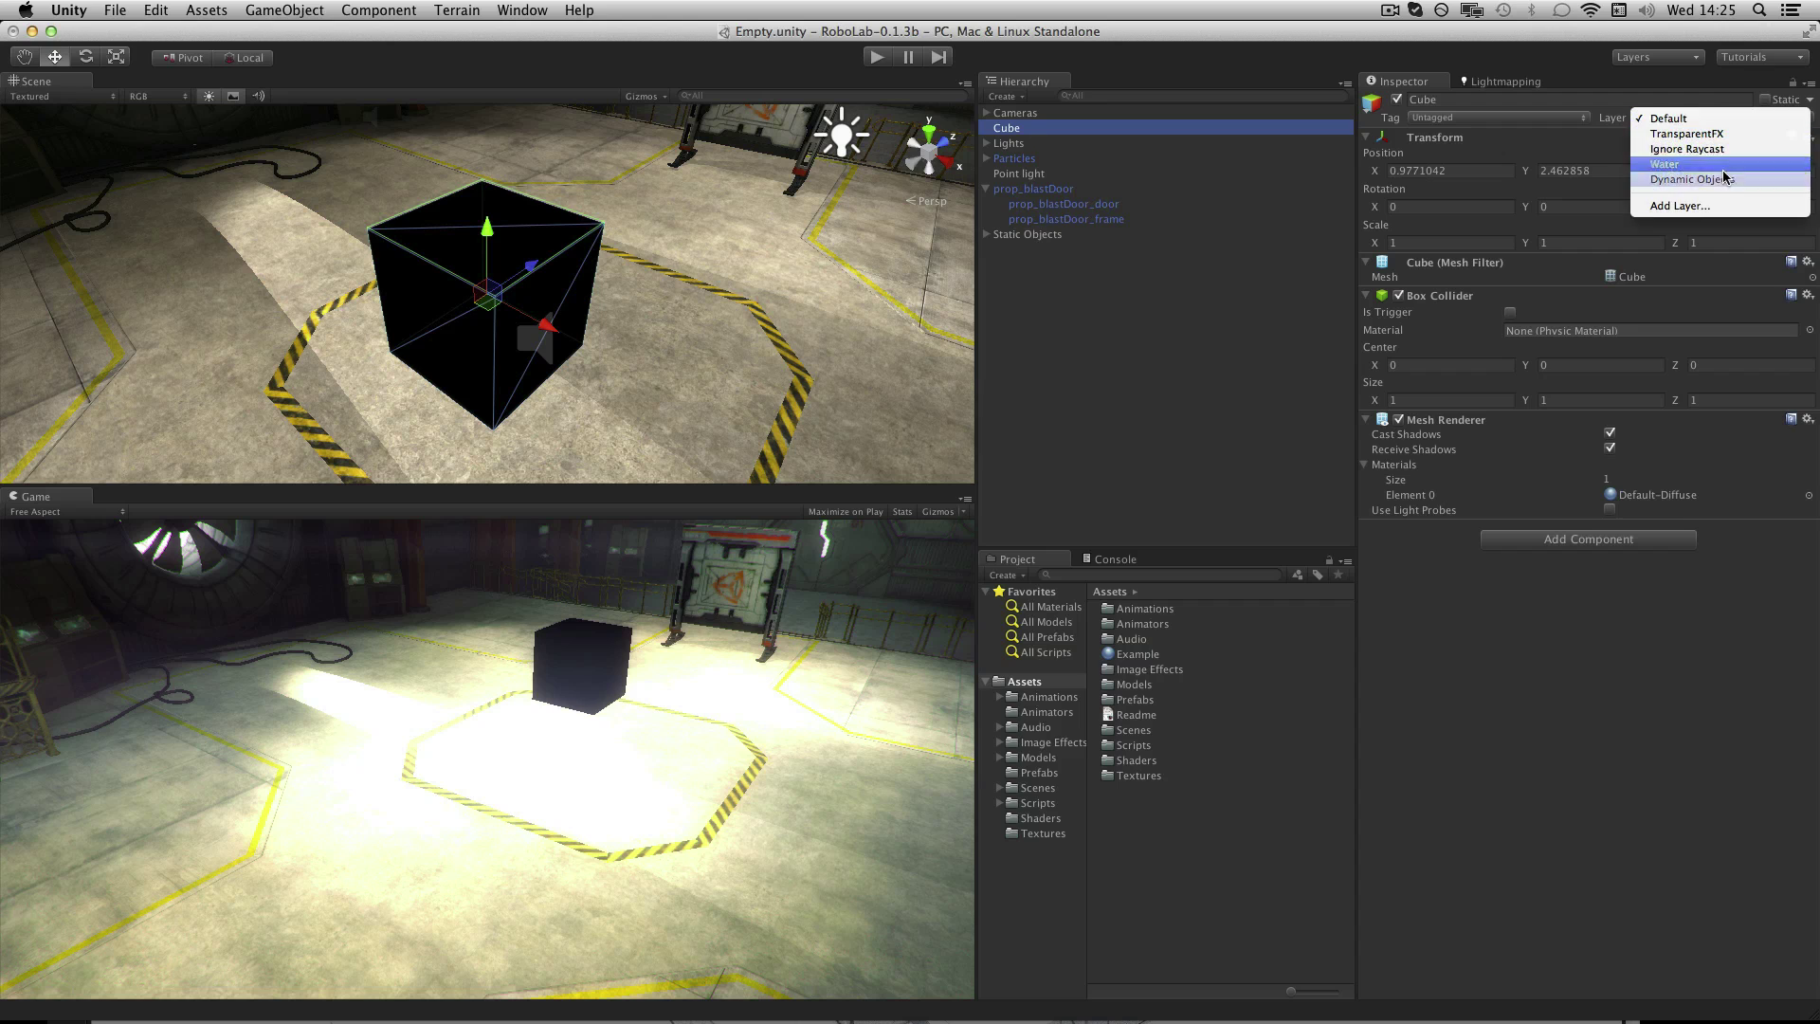
click(1672, 174)
click(1607, 512)
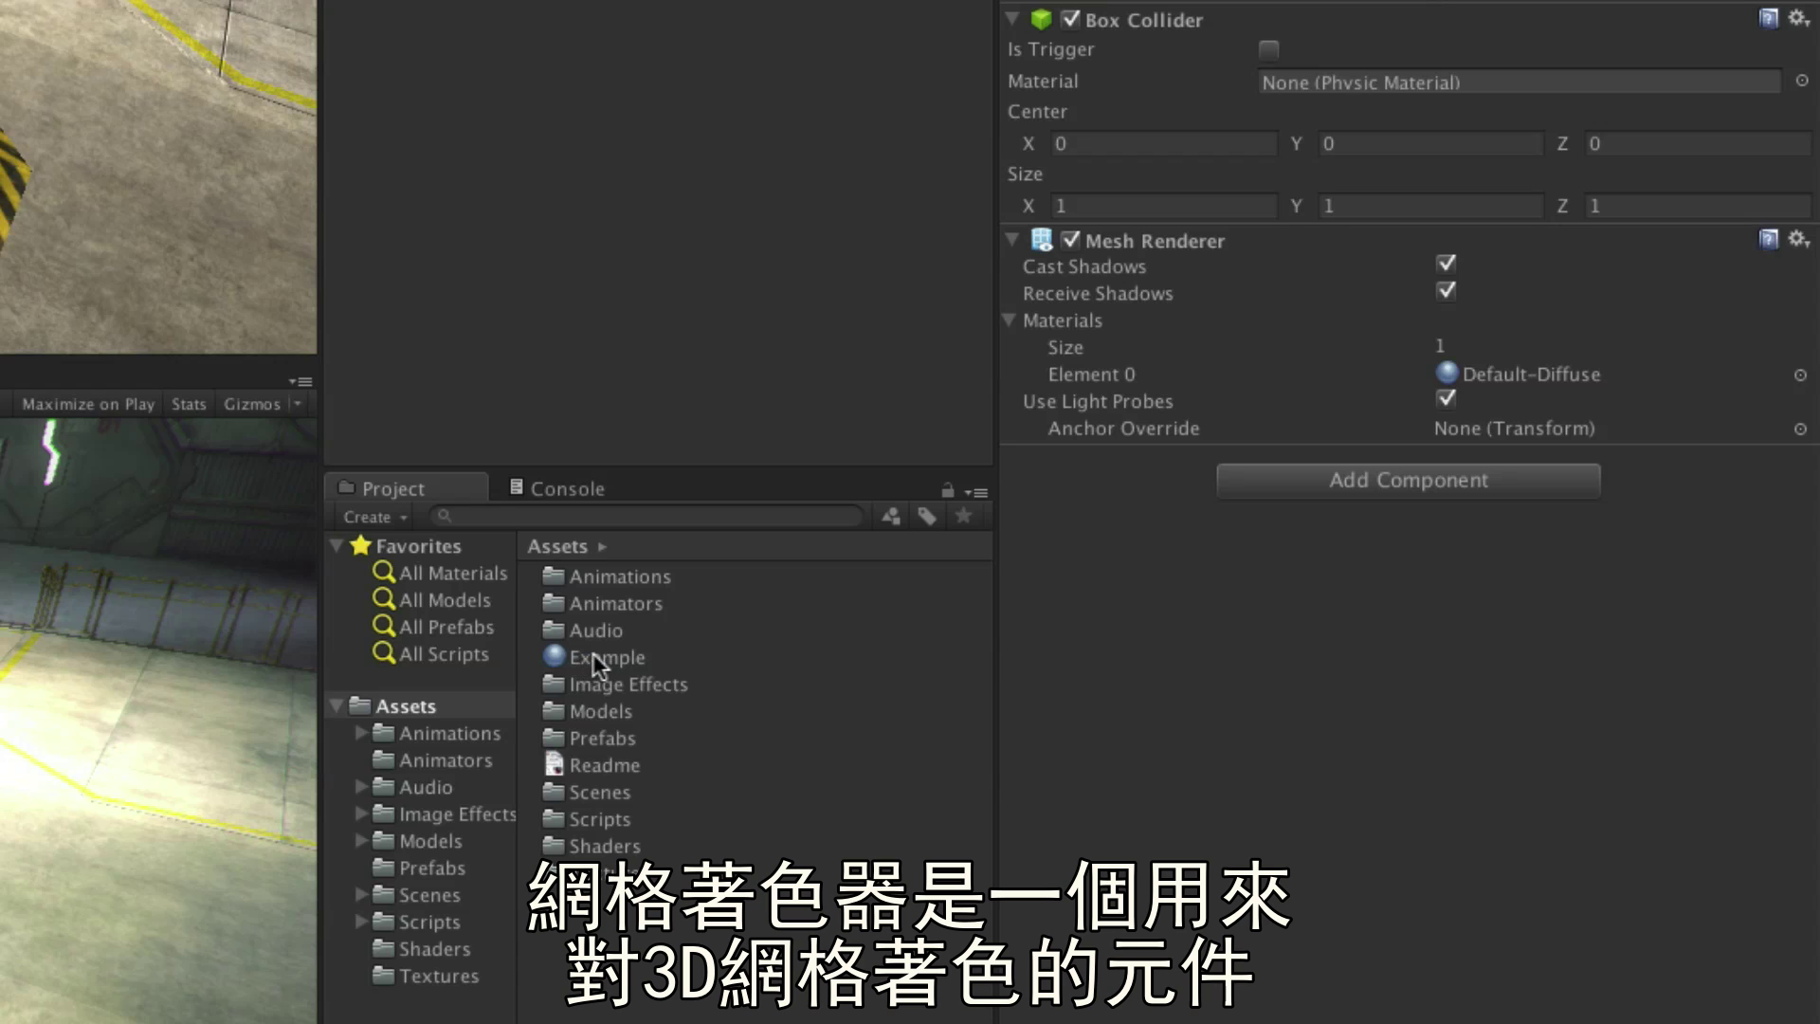
- Assign the Example material to the Cube in place of Default-Diffuse
drag(594, 654, 1645, 373)
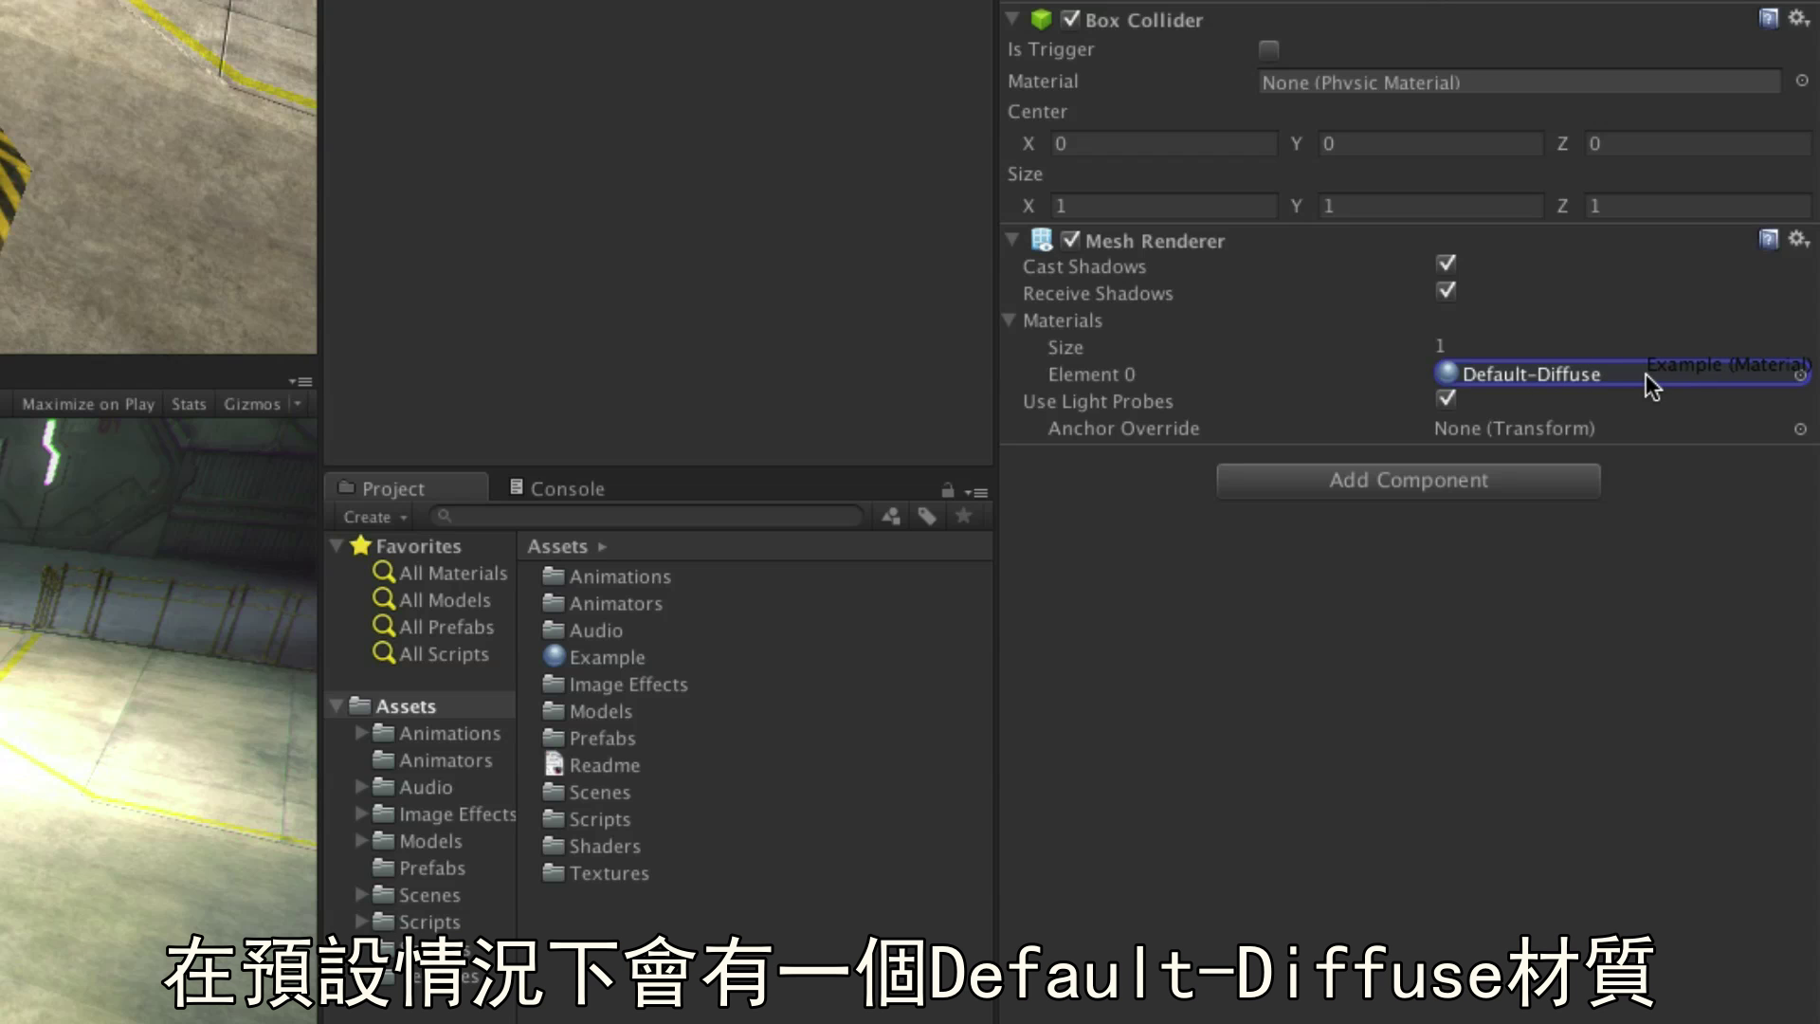
drag(1645, 373, 1652, 379)
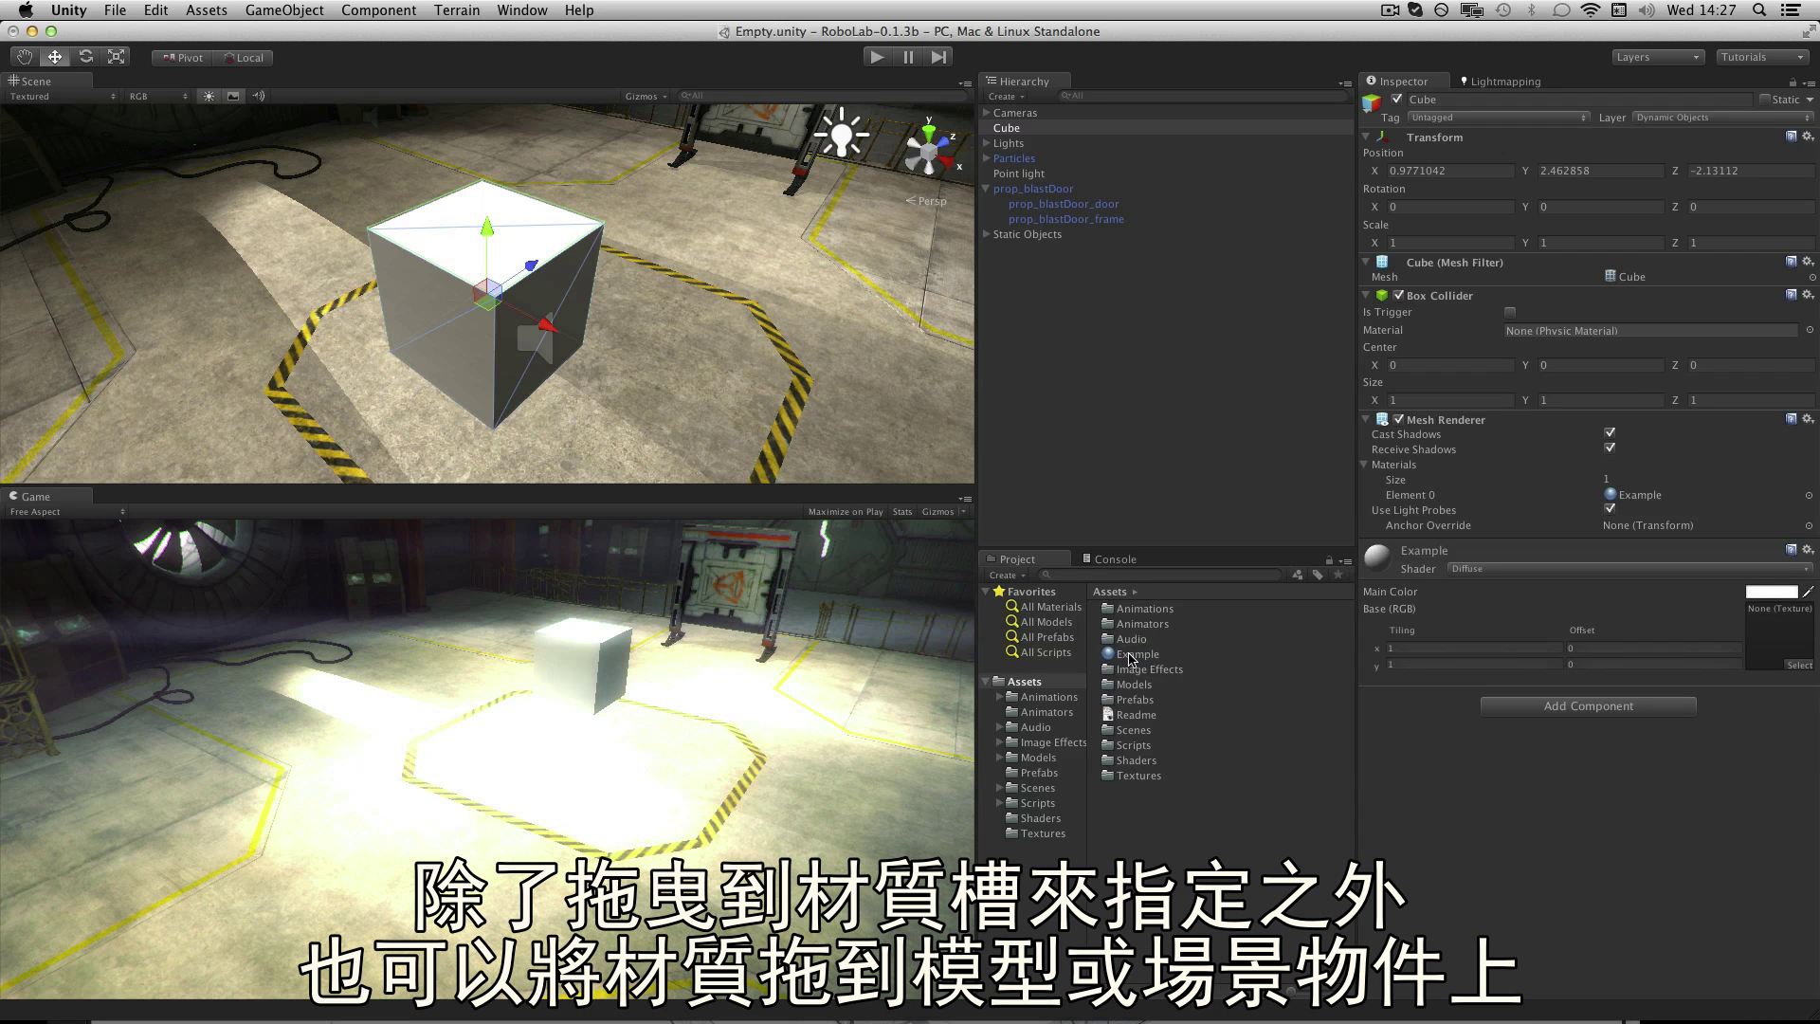
drag(1131, 659, 497, 294)
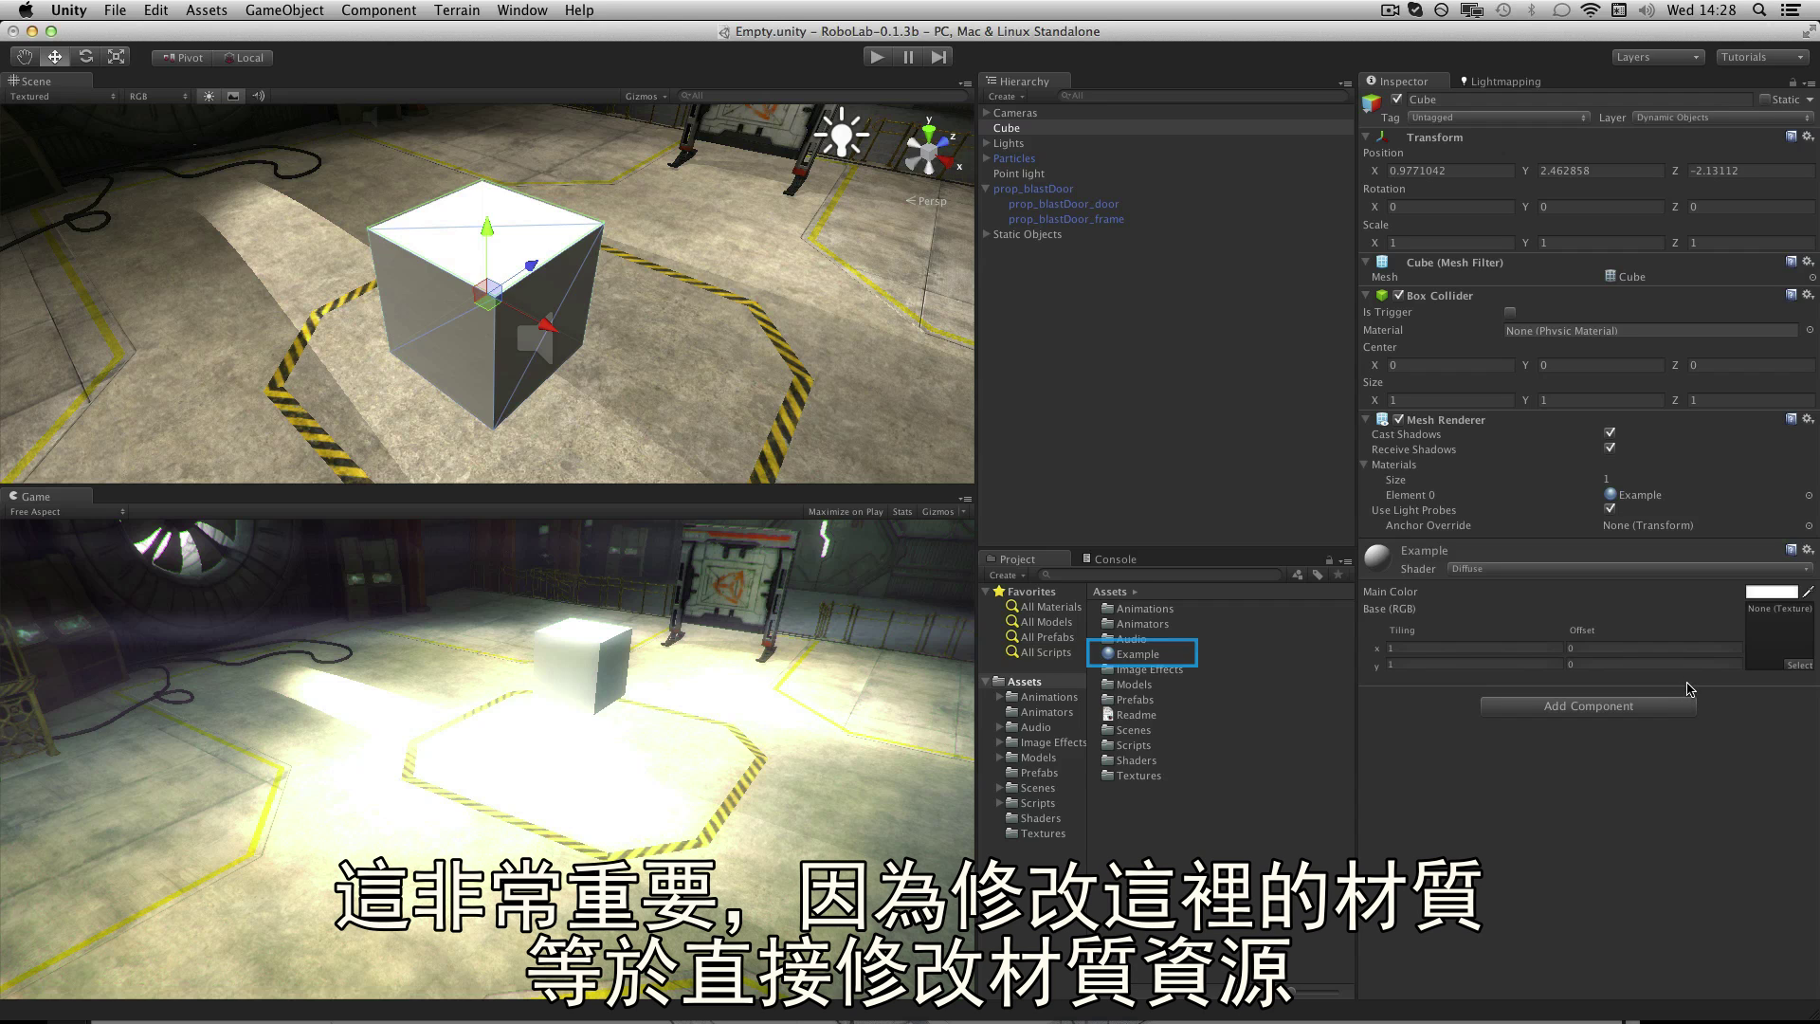
- Set the Example material's Main Color to pure red and reselect Example in the Project
click(1771, 591)
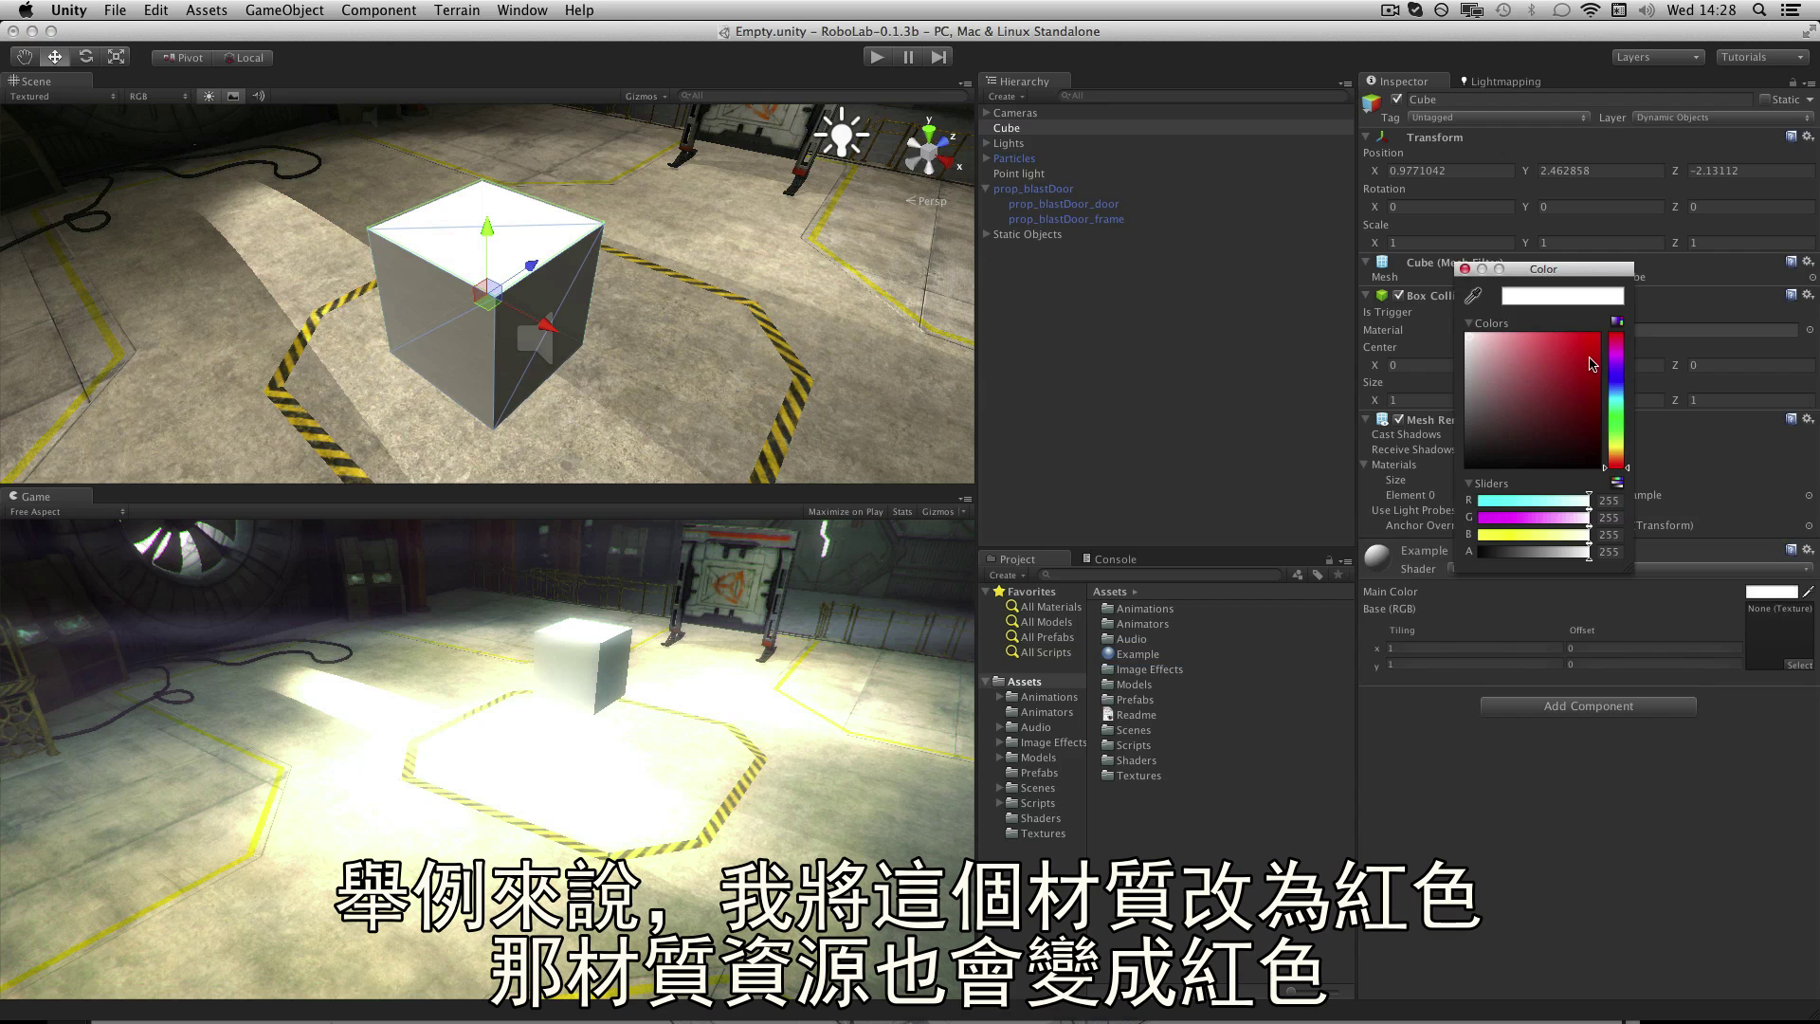
drag(1585, 353, 1599, 339)
click(1465, 270)
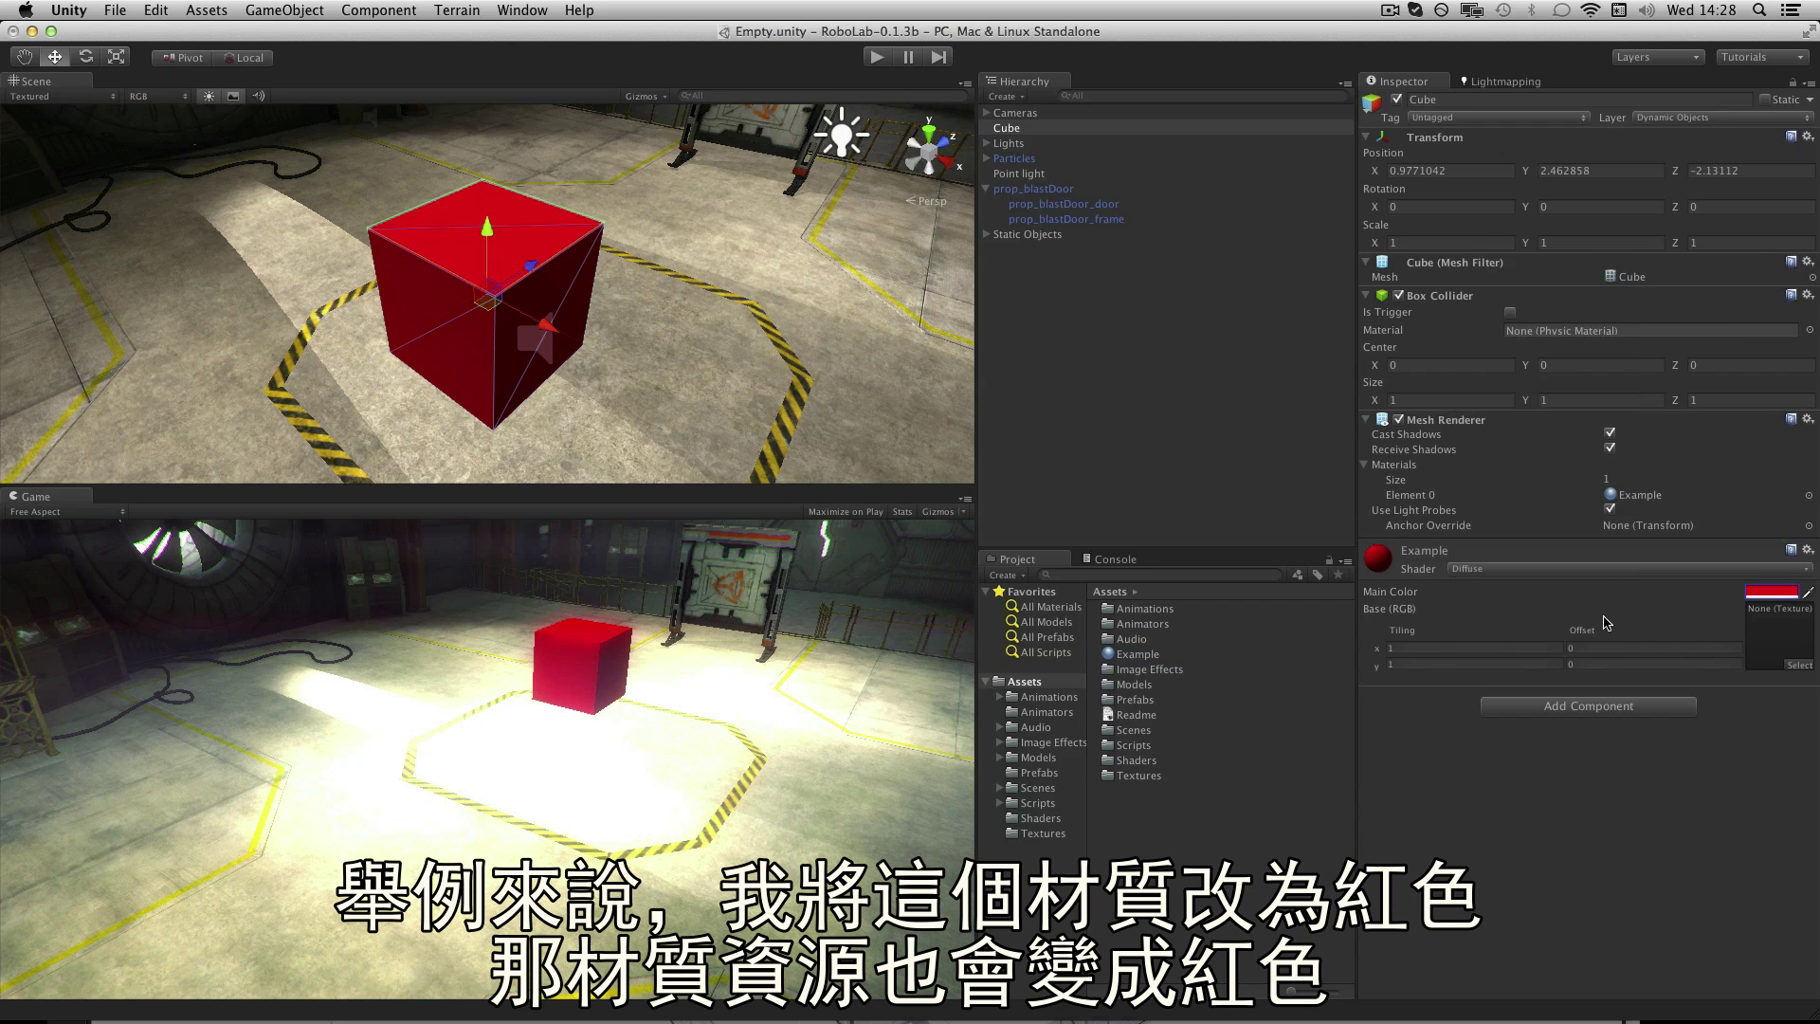
click(1188, 652)
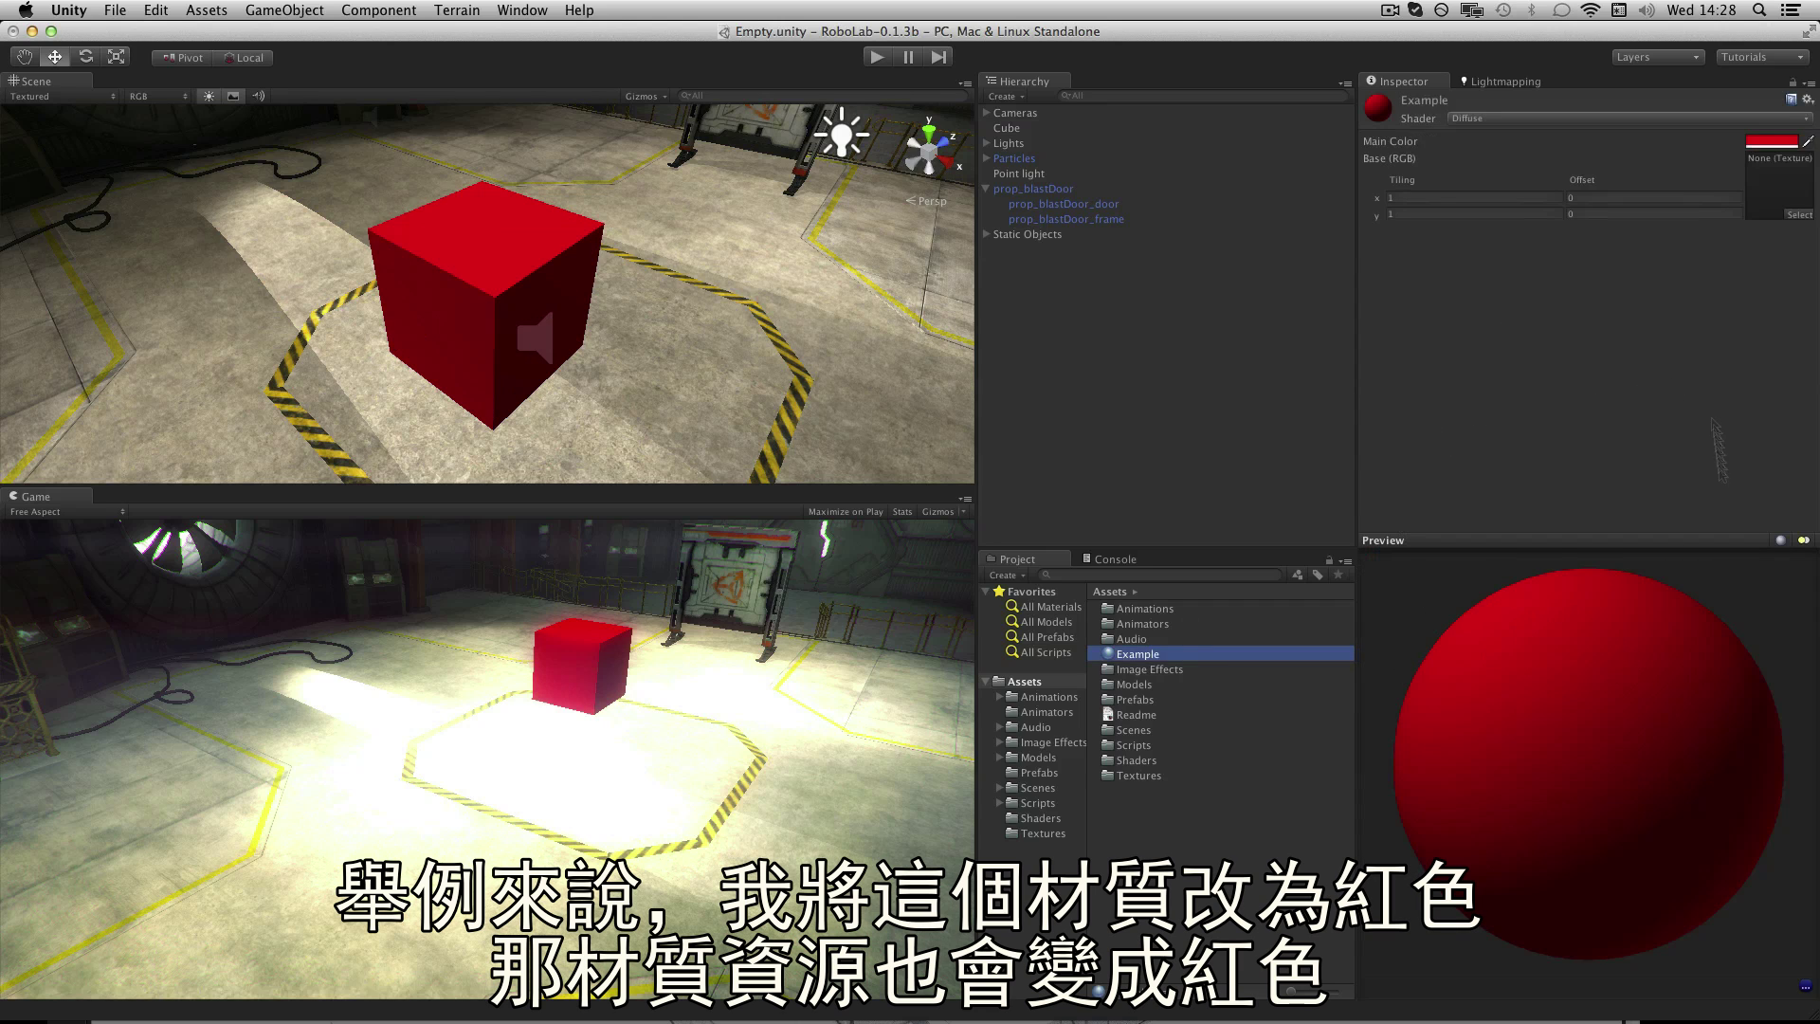
- Add a sphere beside the cube on the Dynamic Objects layer, lit by light probes
click(1054, 130)
click(1014, 97)
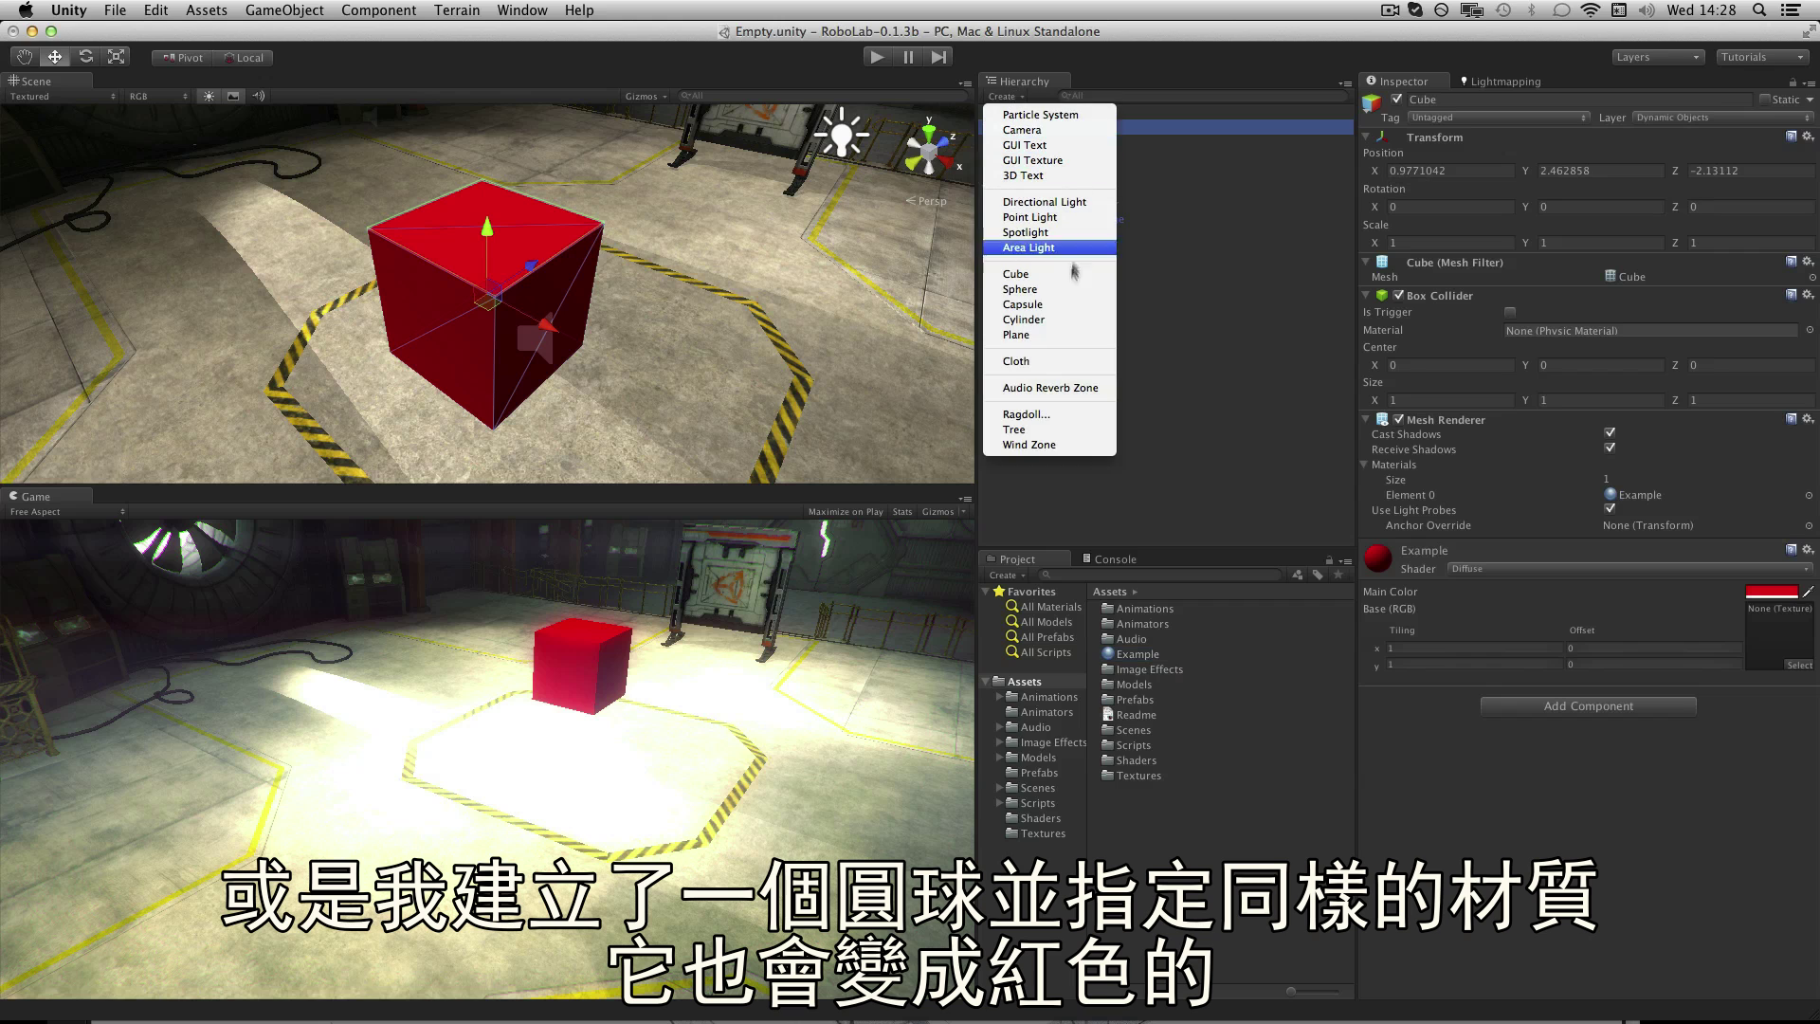
click(1020, 289)
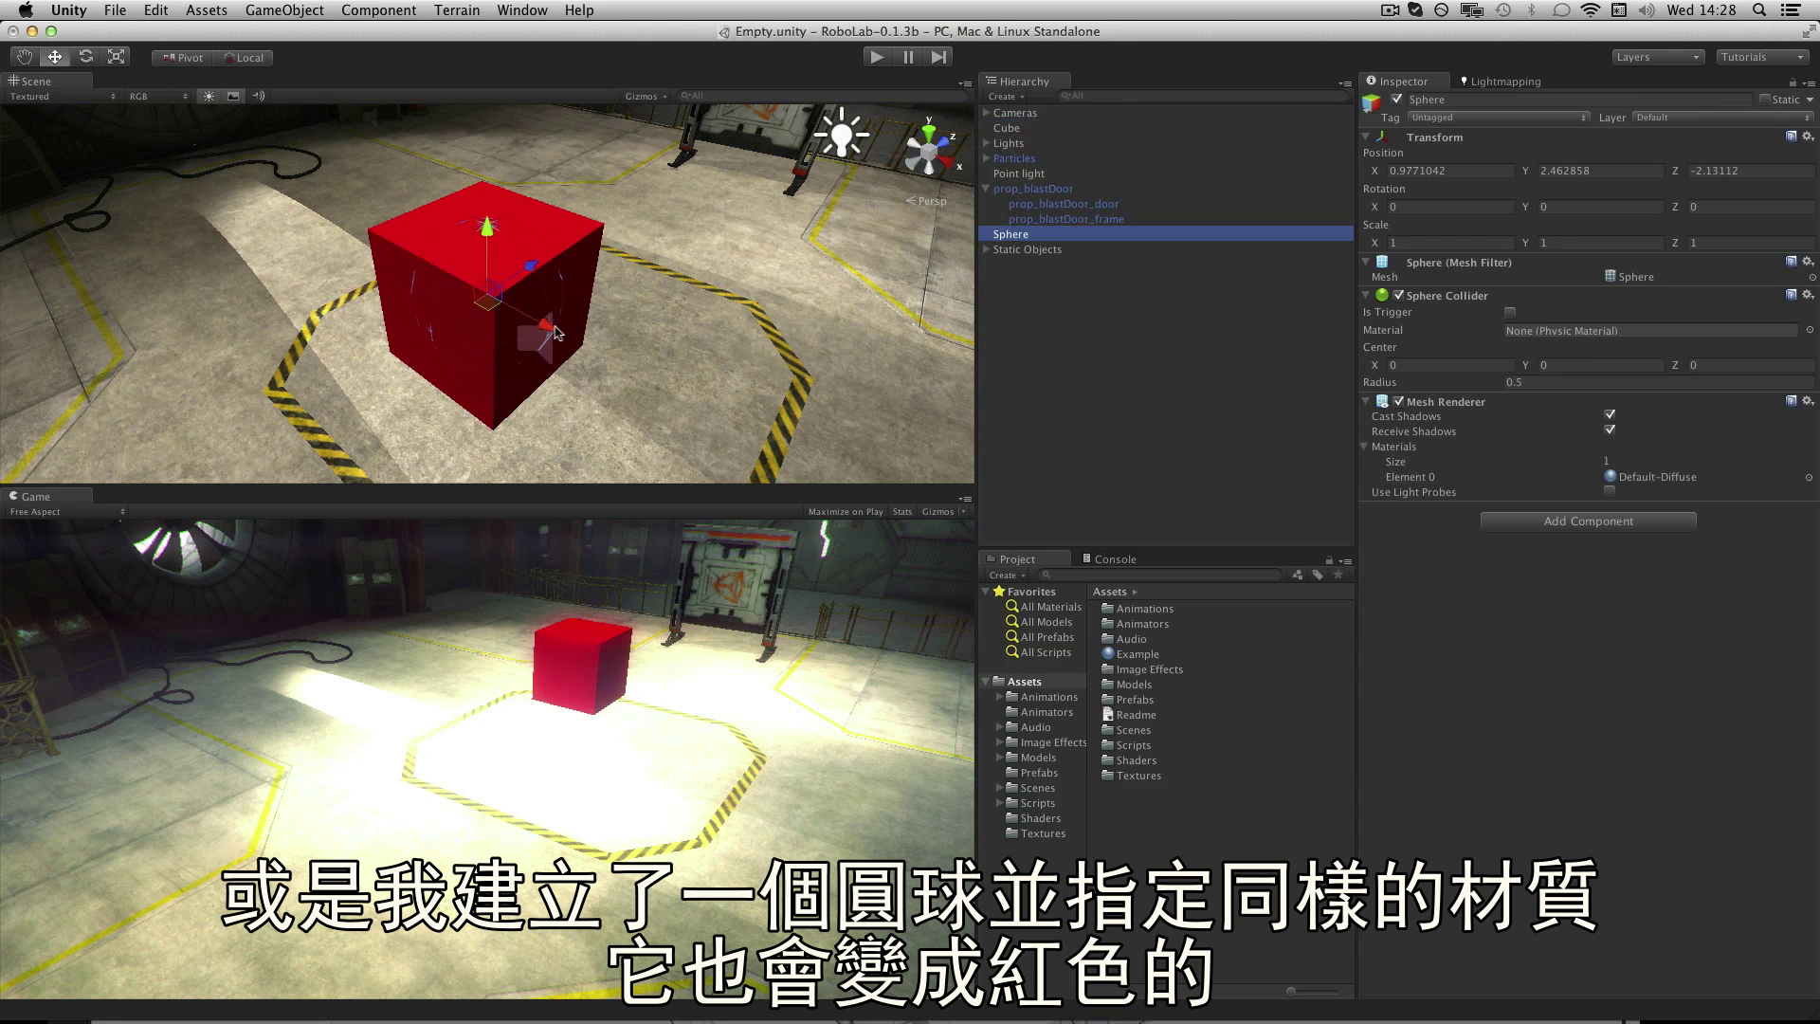
drag(554, 332, 817, 459)
click(1706, 118)
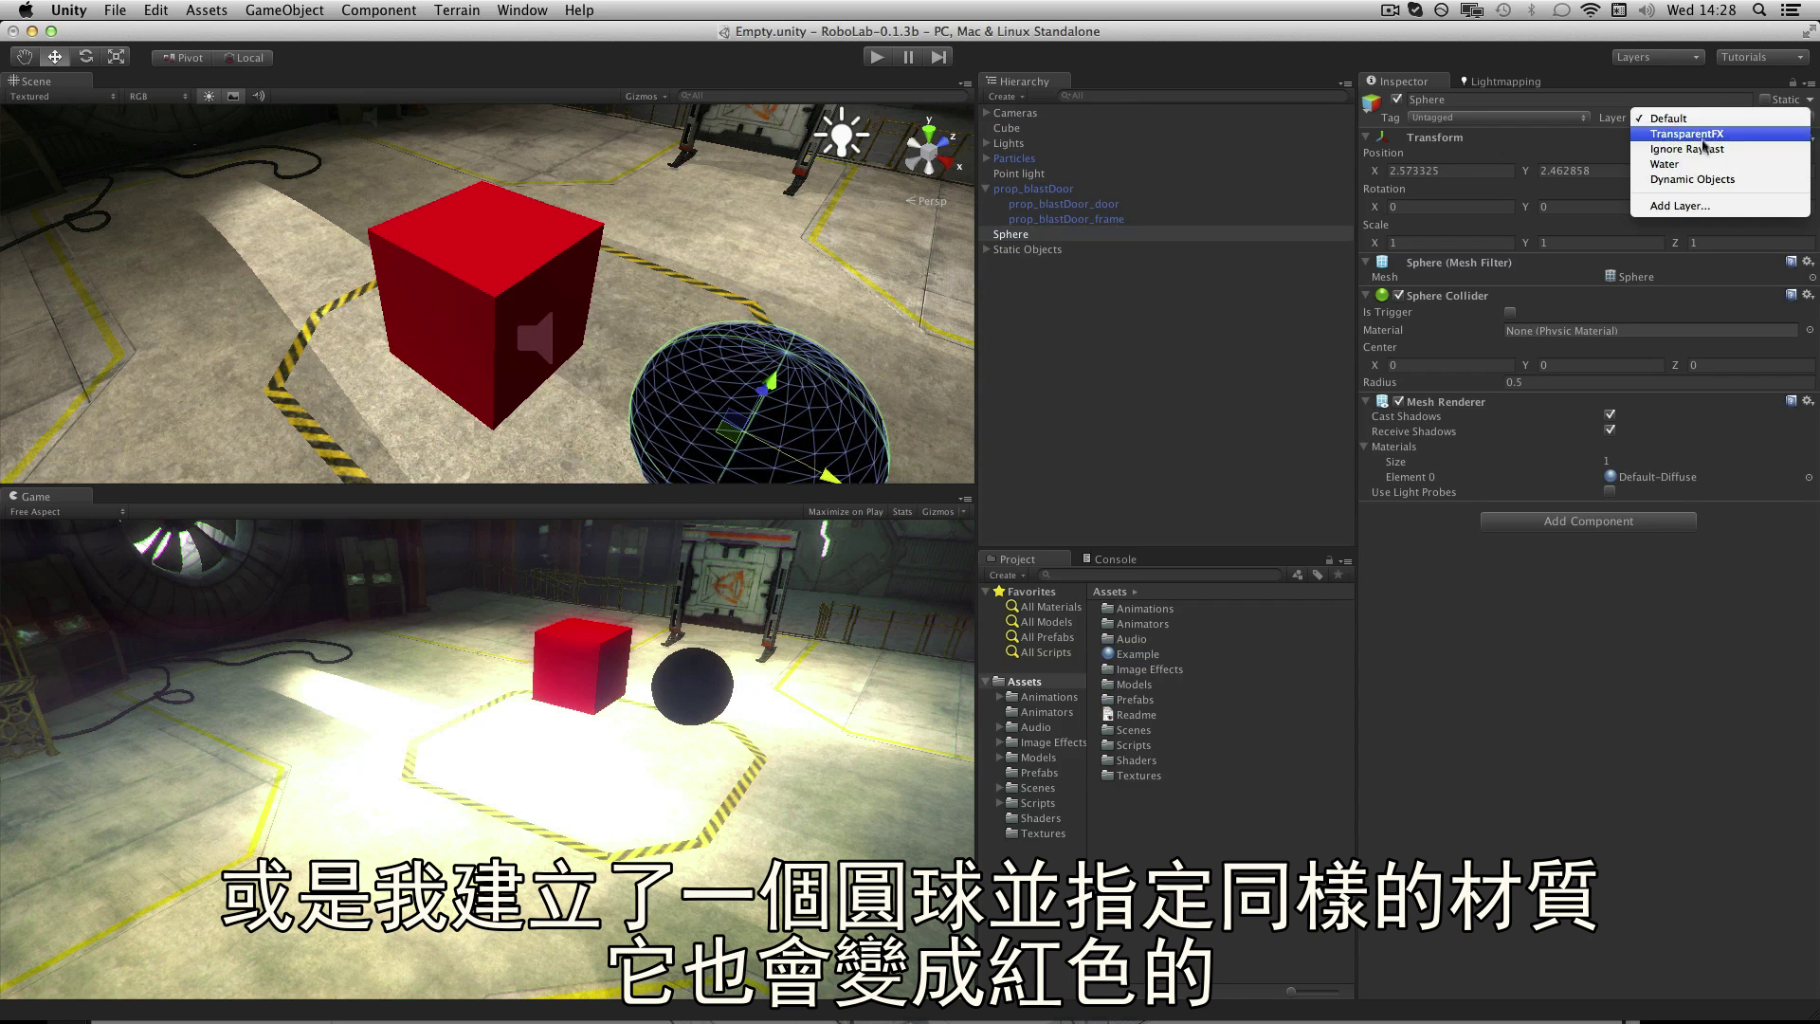
click(1691, 179)
click(1608, 491)
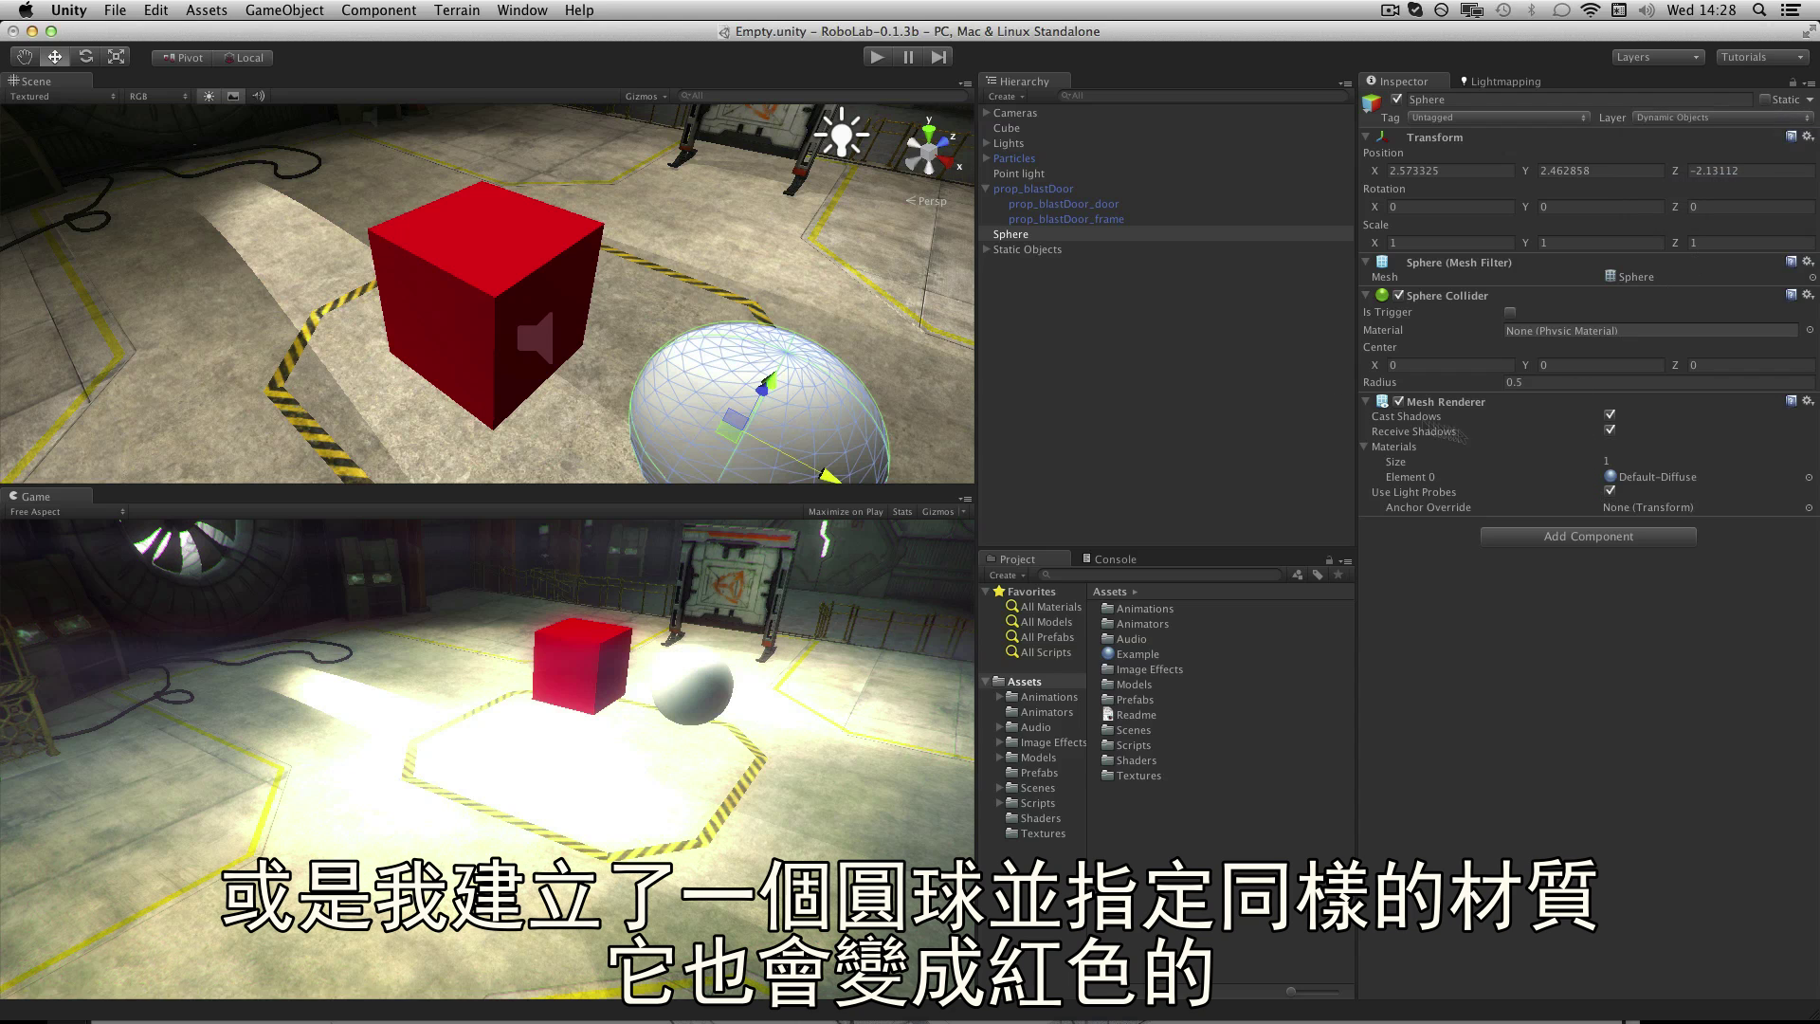
key(f)
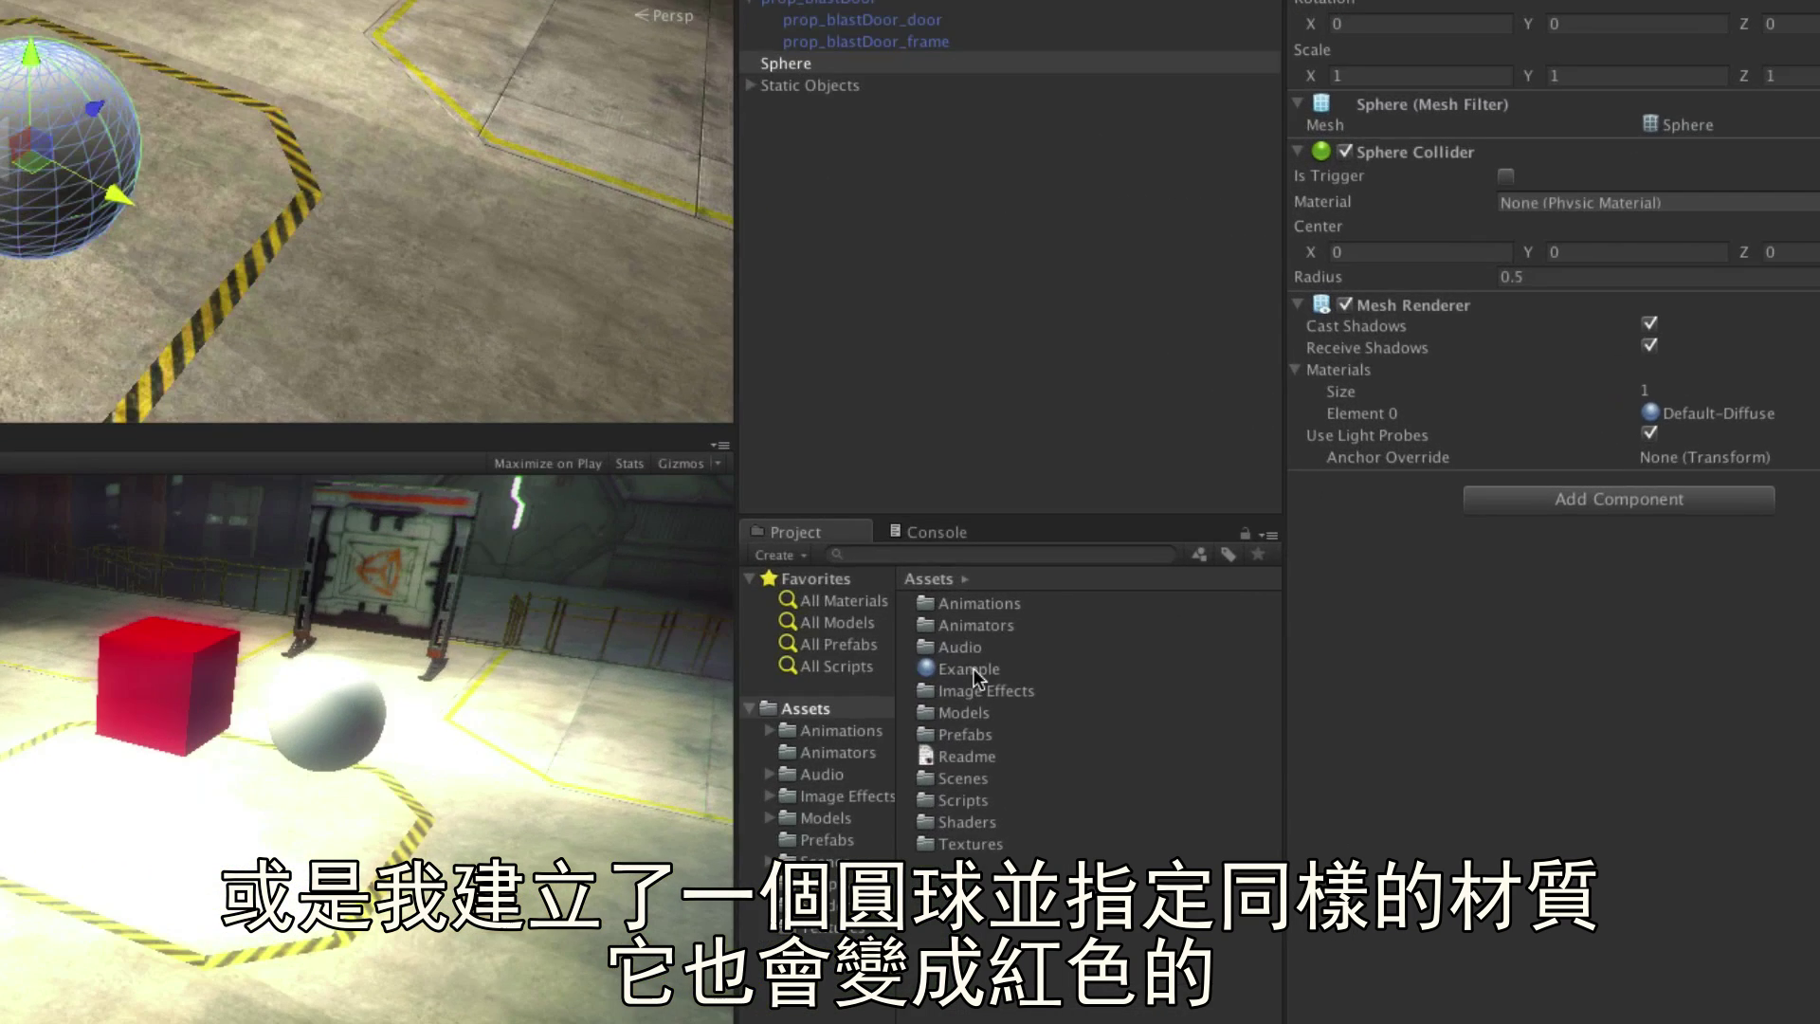
- Assign Example to the sphere and shift the material's Main Color away from red
drag(1133, 654, 1645, 481)
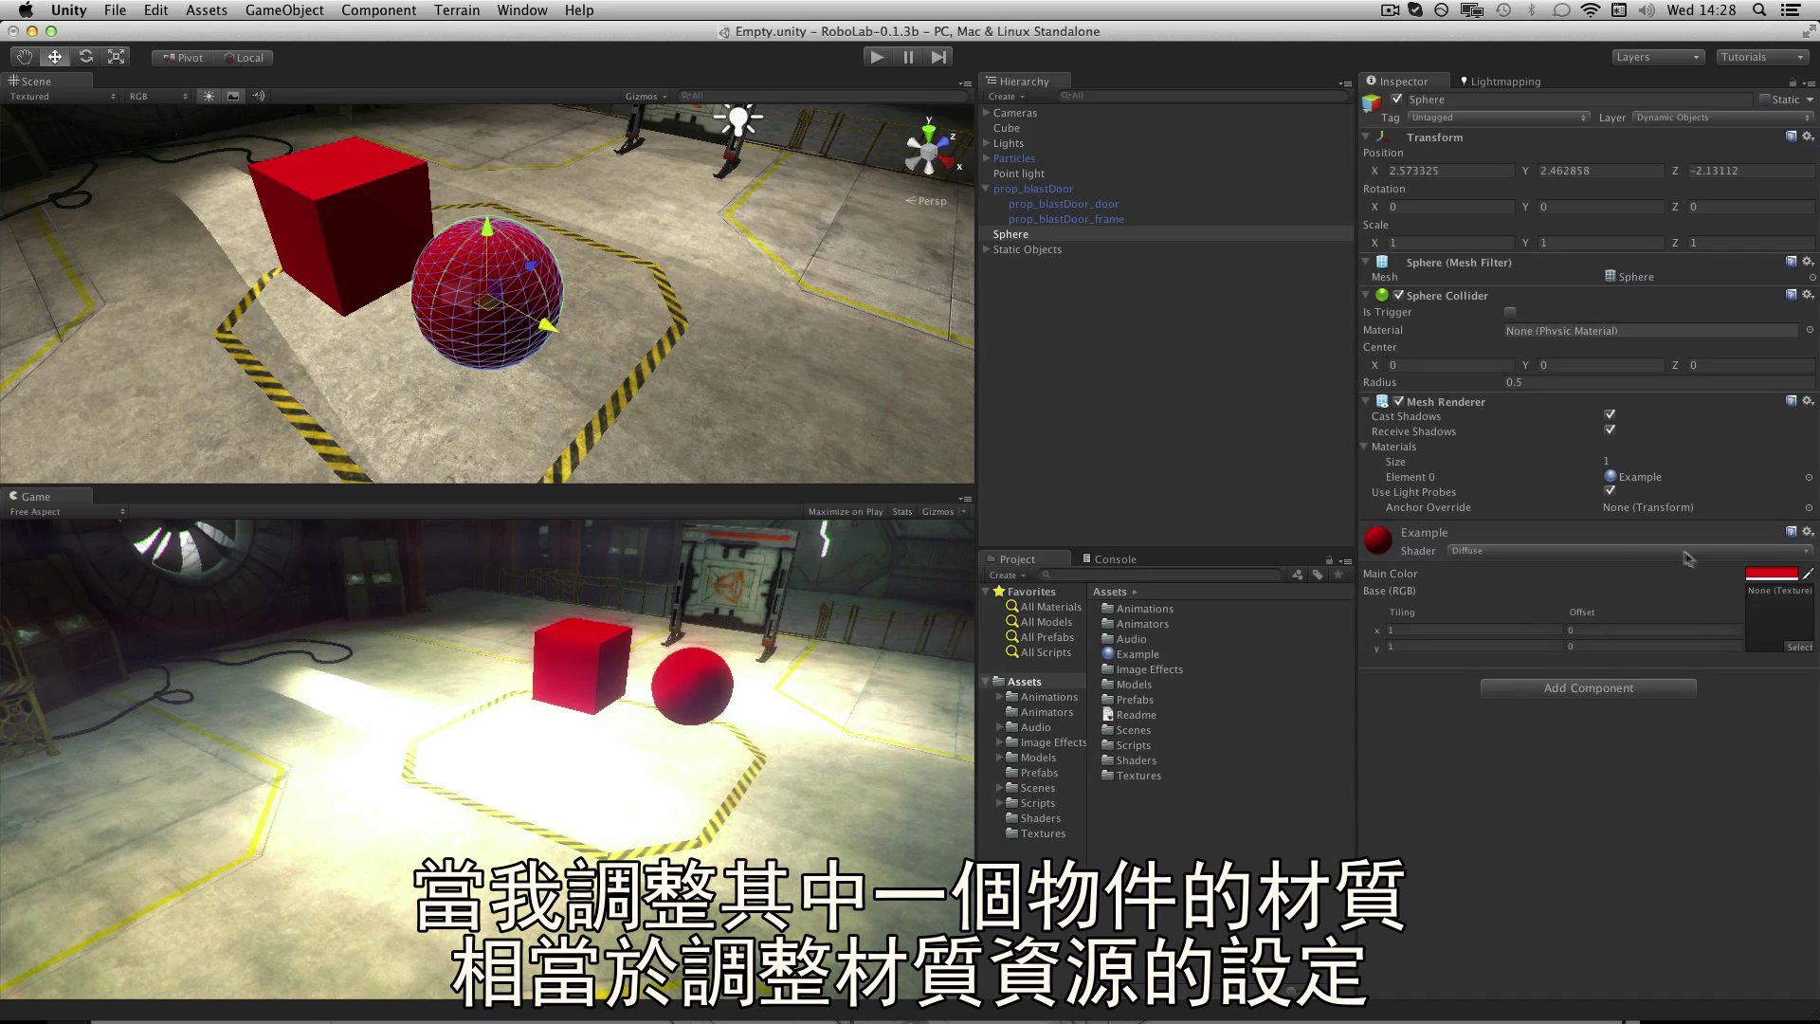
click(1766, 573)
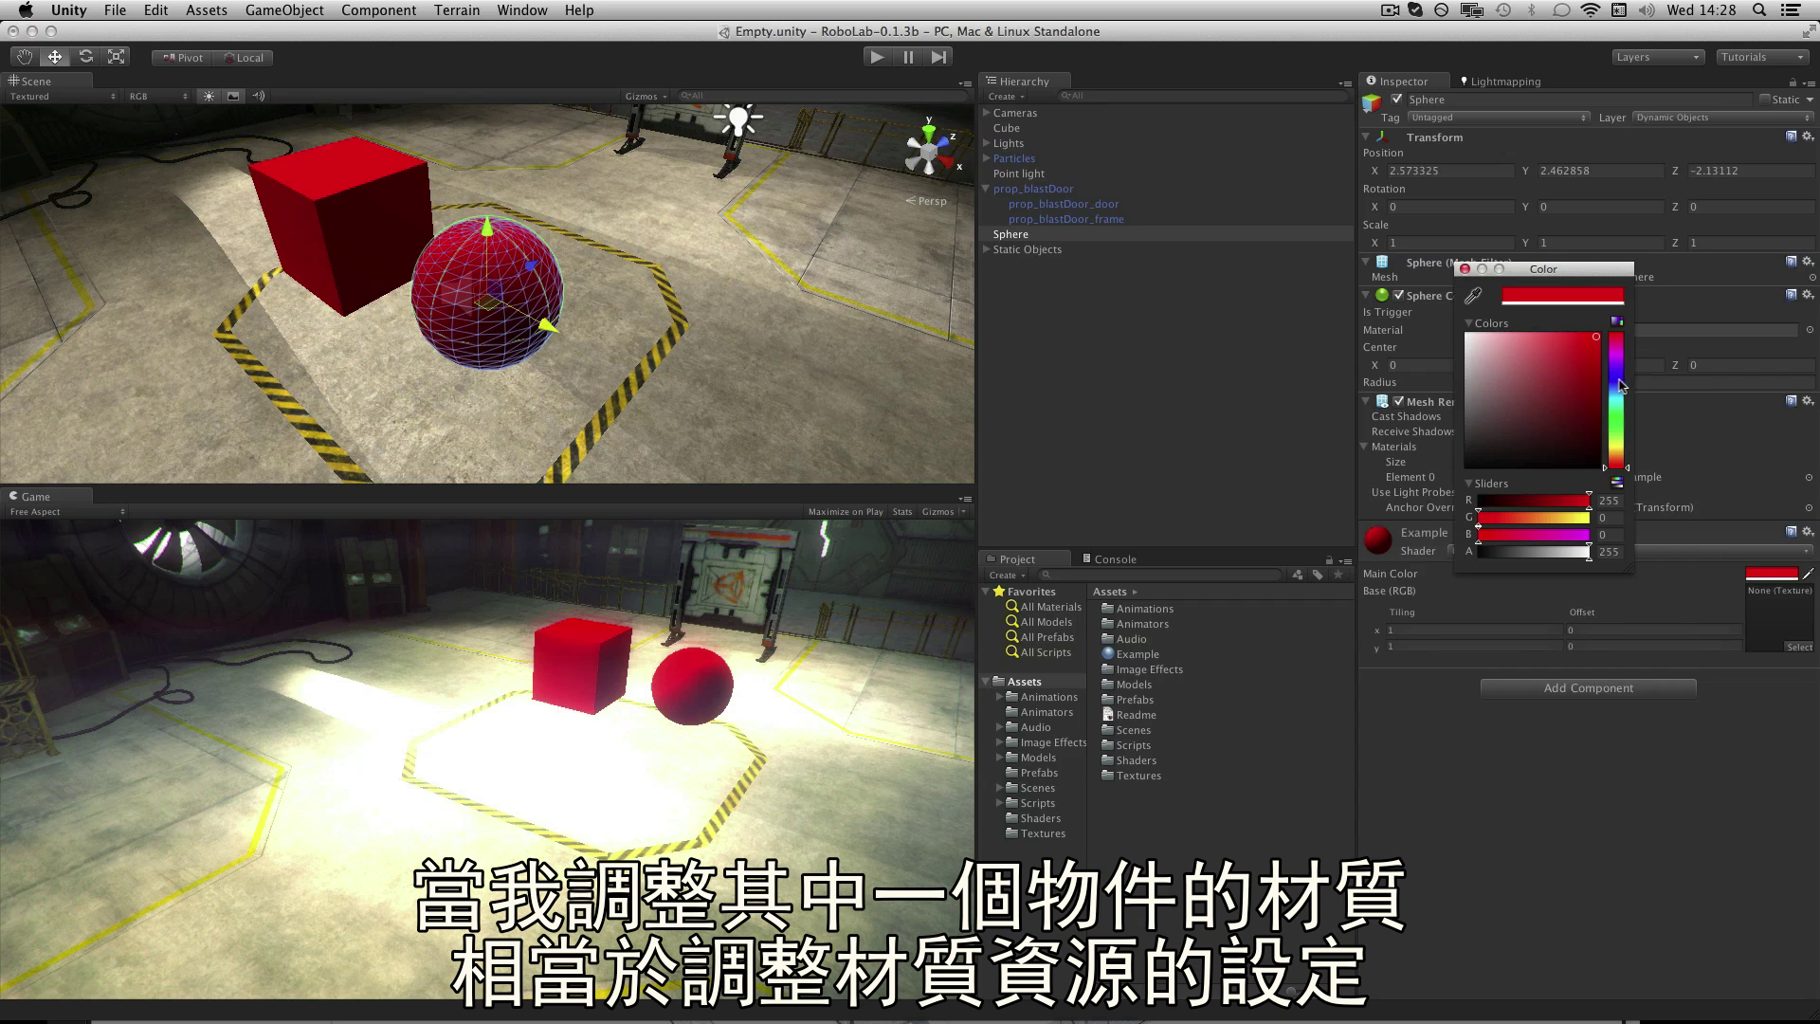
mouse_move(1622, 384)
mouse_down()
mouse_move(1620, 429)
mouse_move(1620, 356)
mouse_move(1622, 457)
mouse_move(1628, 351)
mouse_move(1608, 388)
mouse_up()
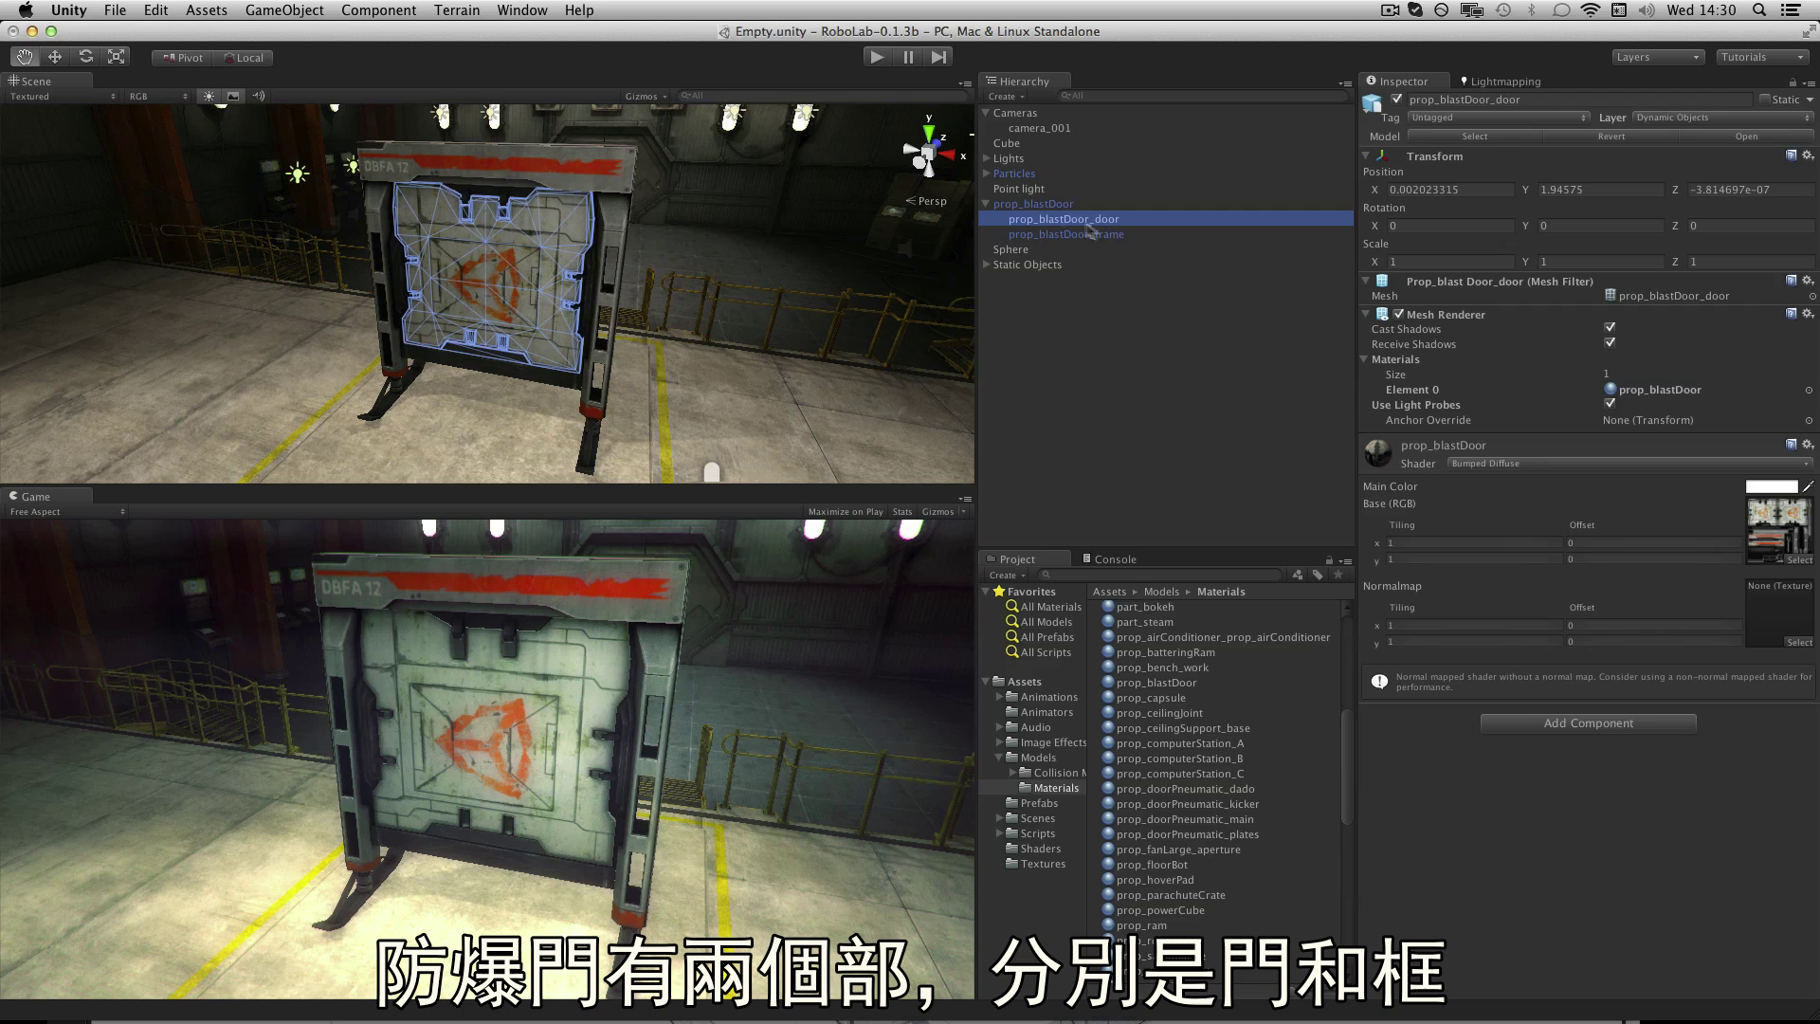
- Select the blast door's frame and door parts and ping their prop_blastDoor material
click(1116, 234)
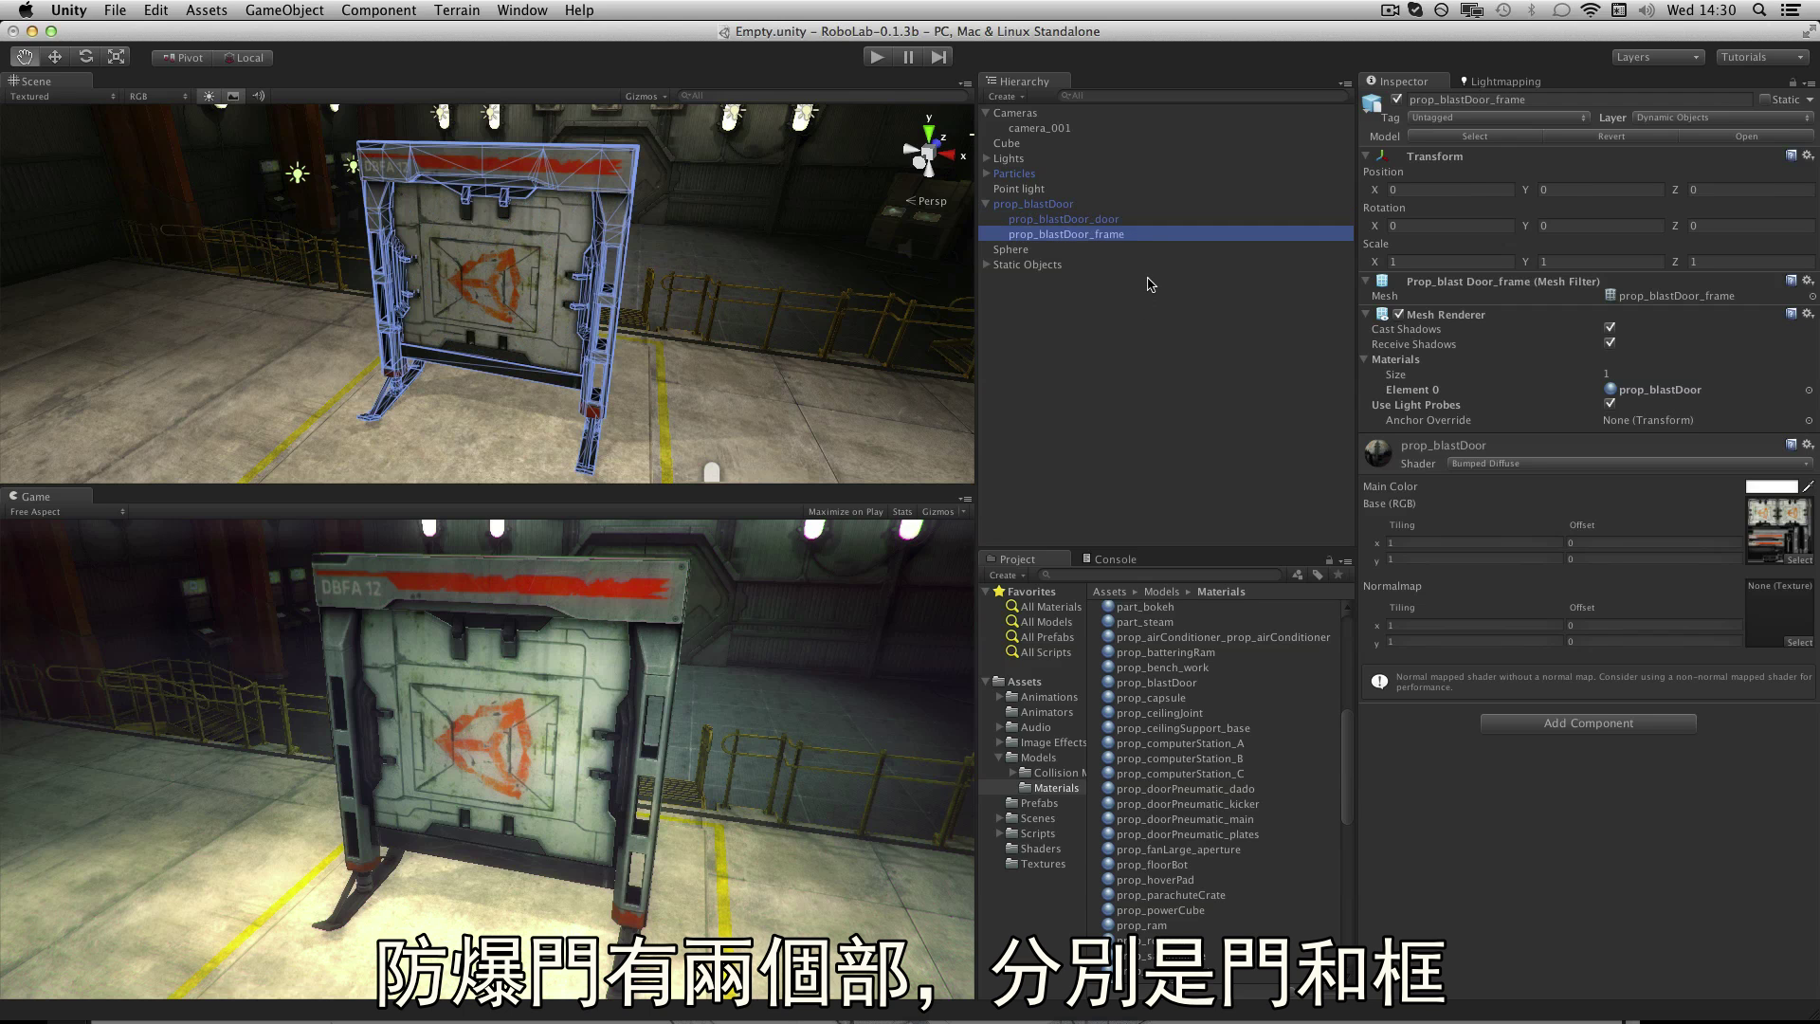
key(Up)
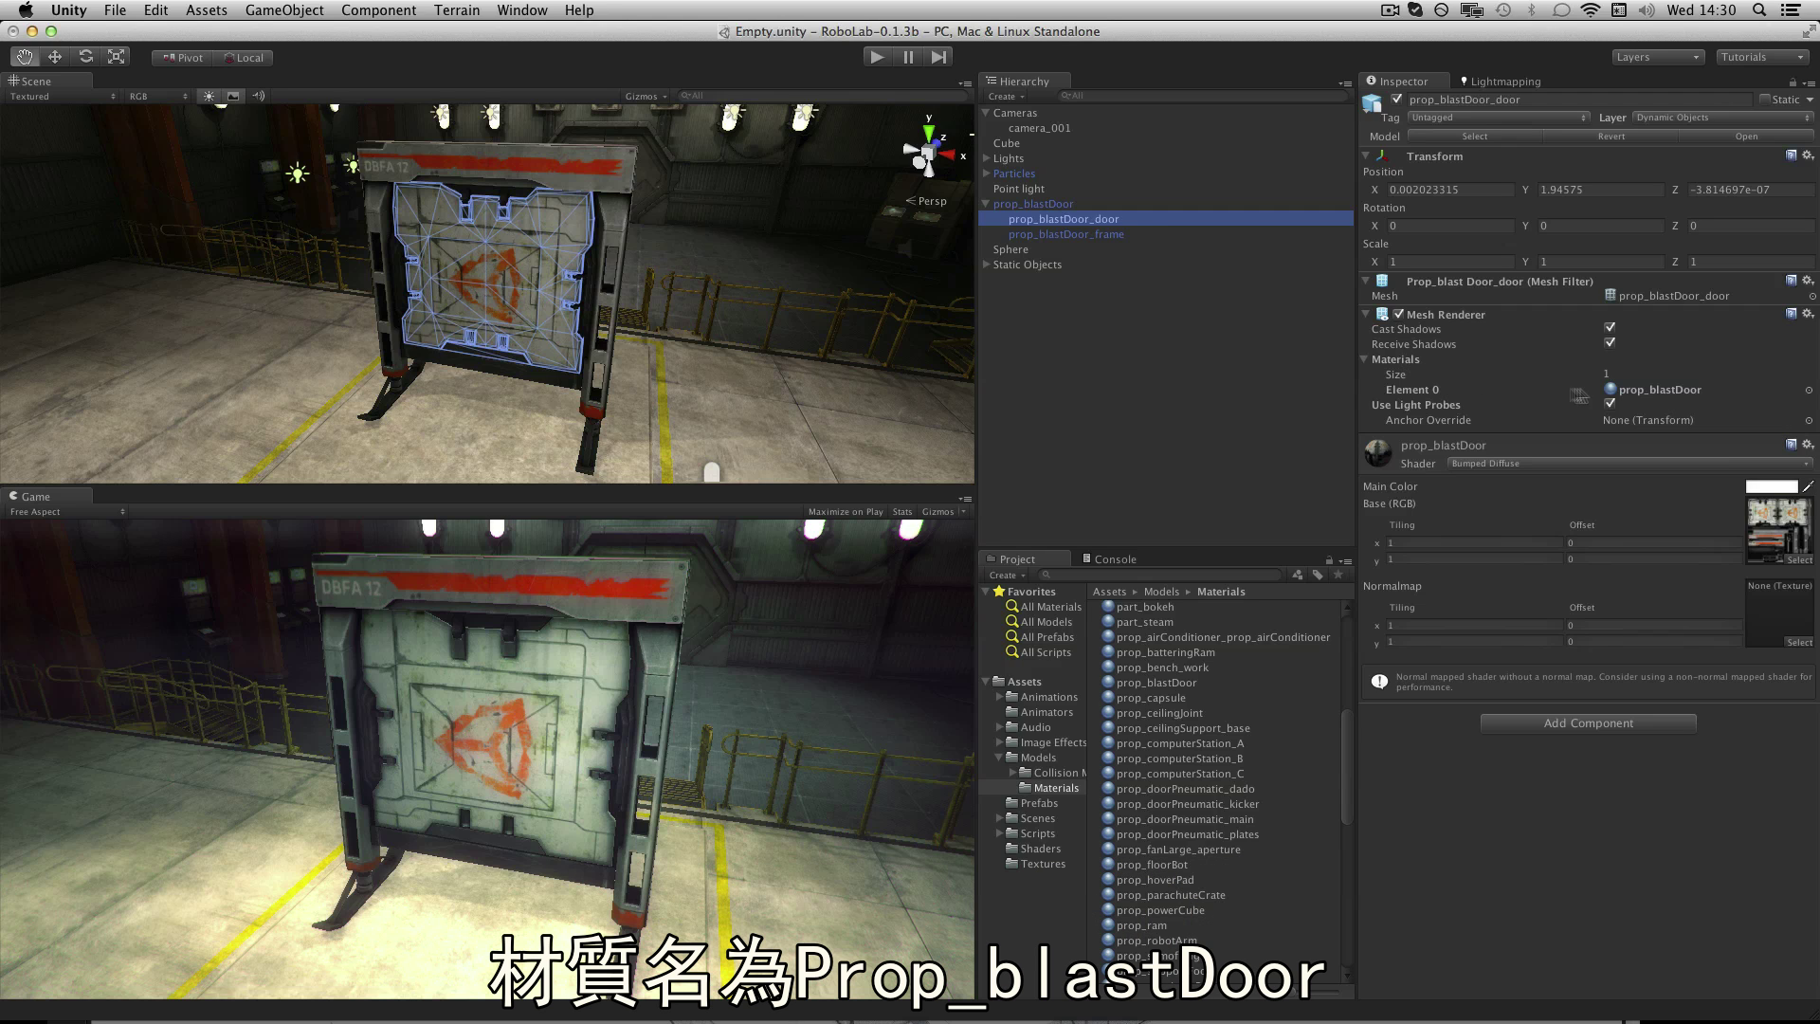
click(1679, 392)
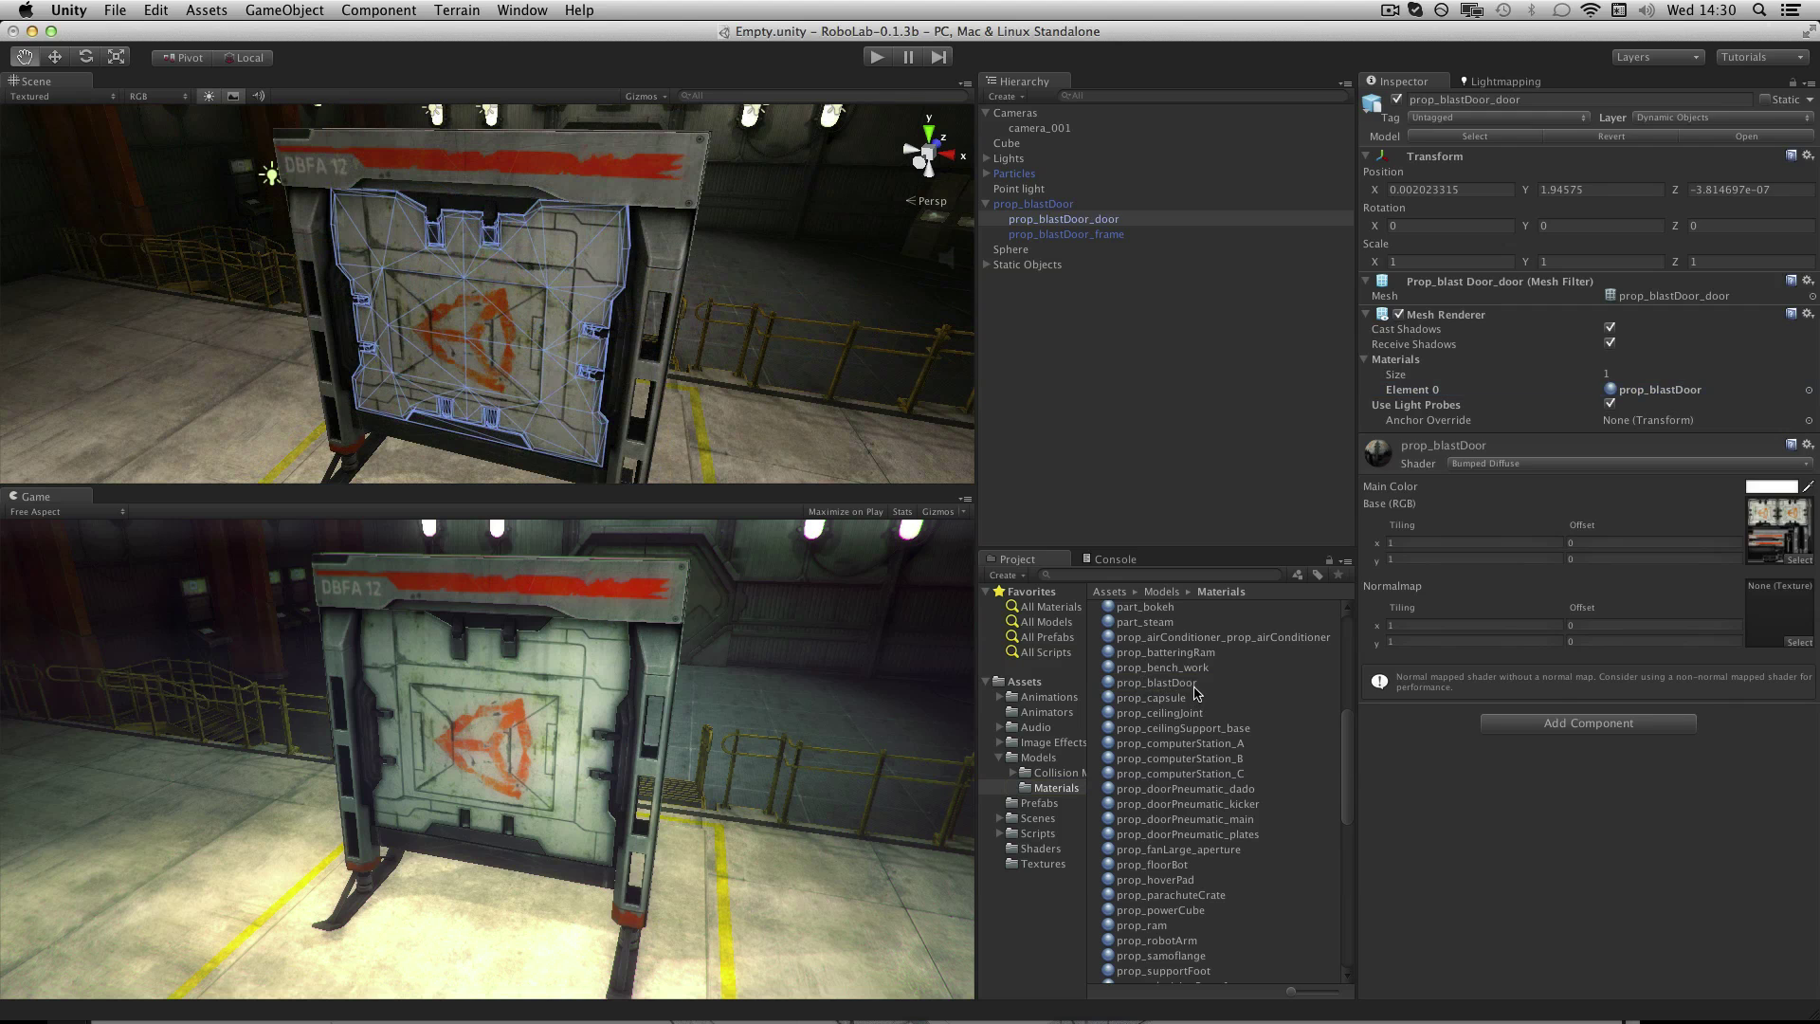
- Switch prop_blastDoor from Diffuse to Bumped Diffuse and ping its base texture
click(1184, 682)
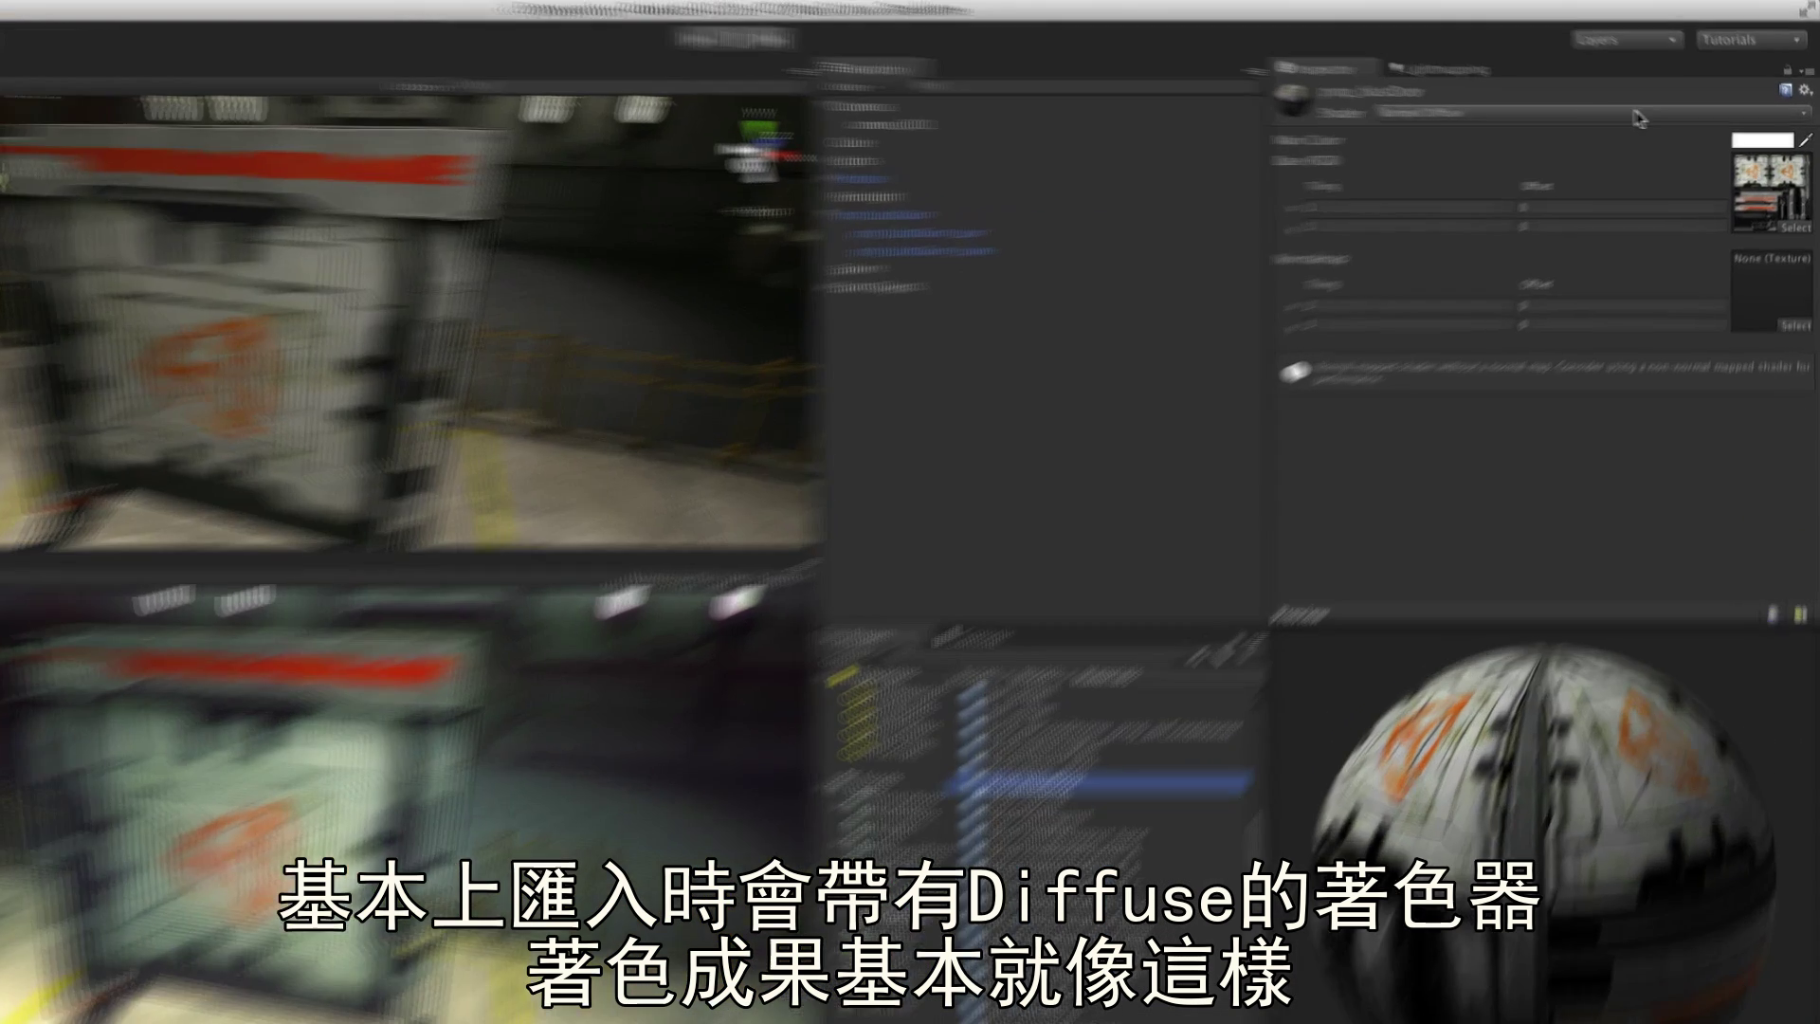
click(1665, 119)
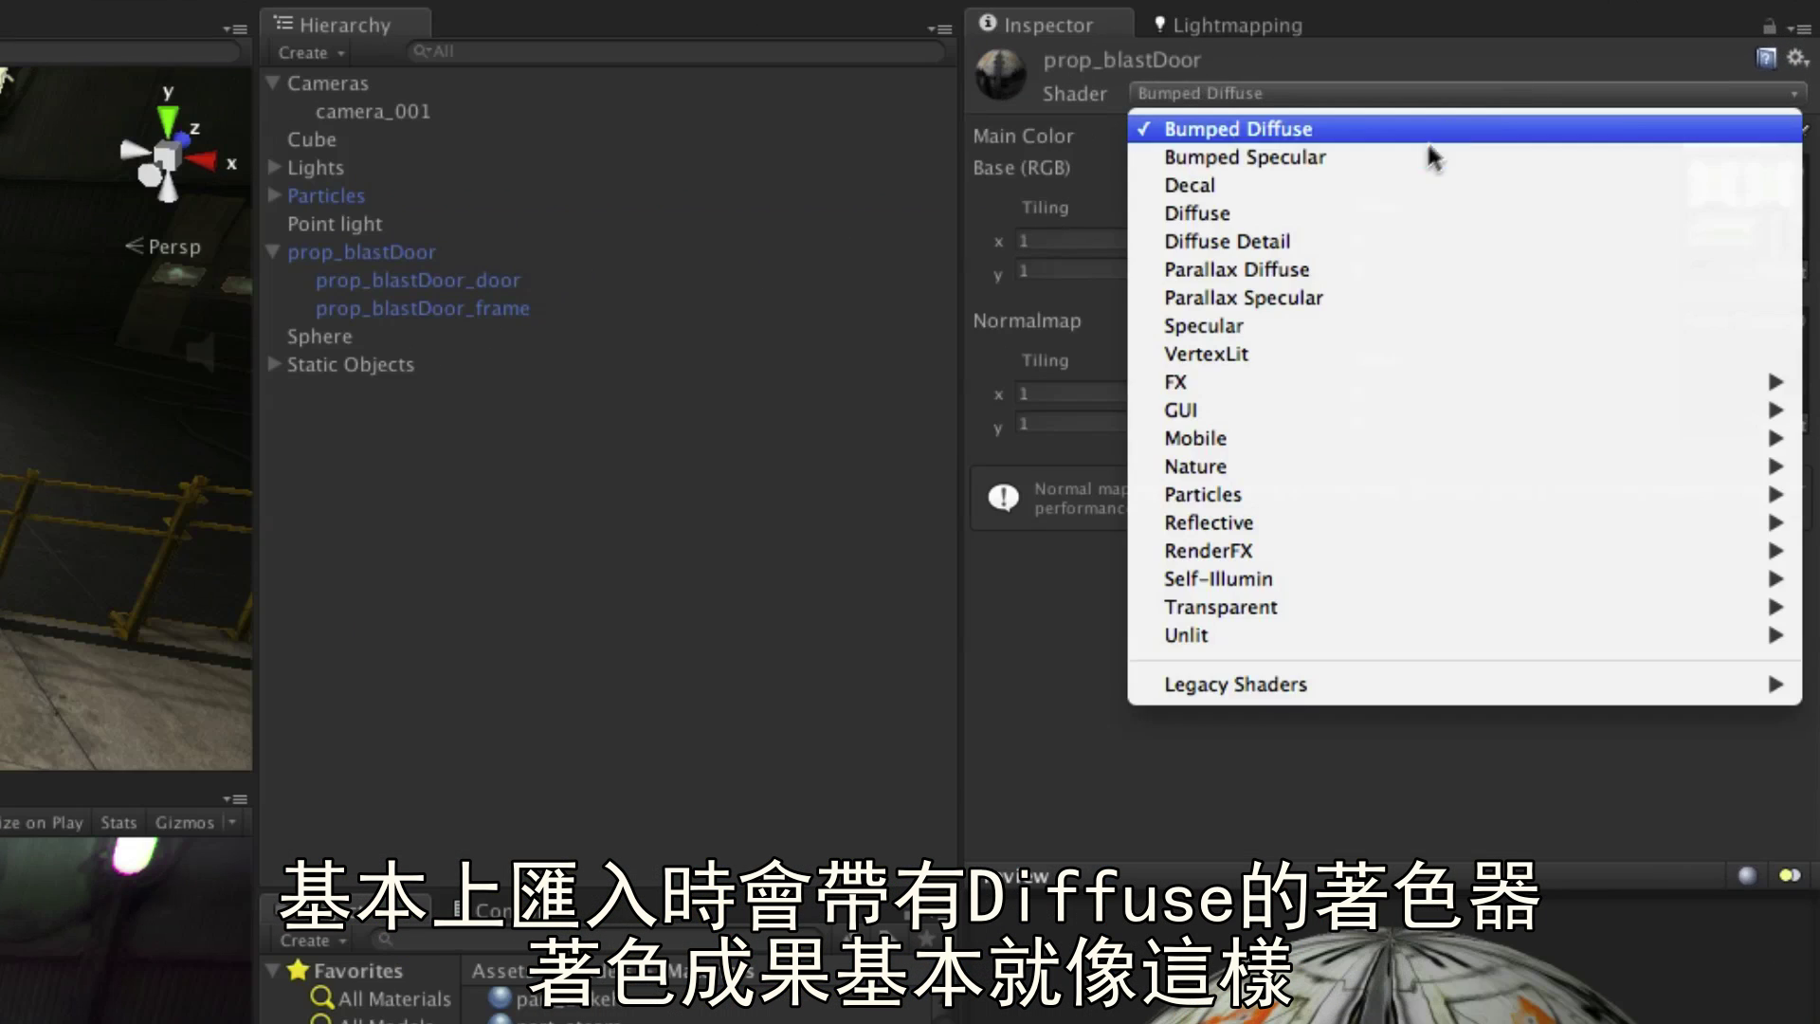
click(1422, 213)
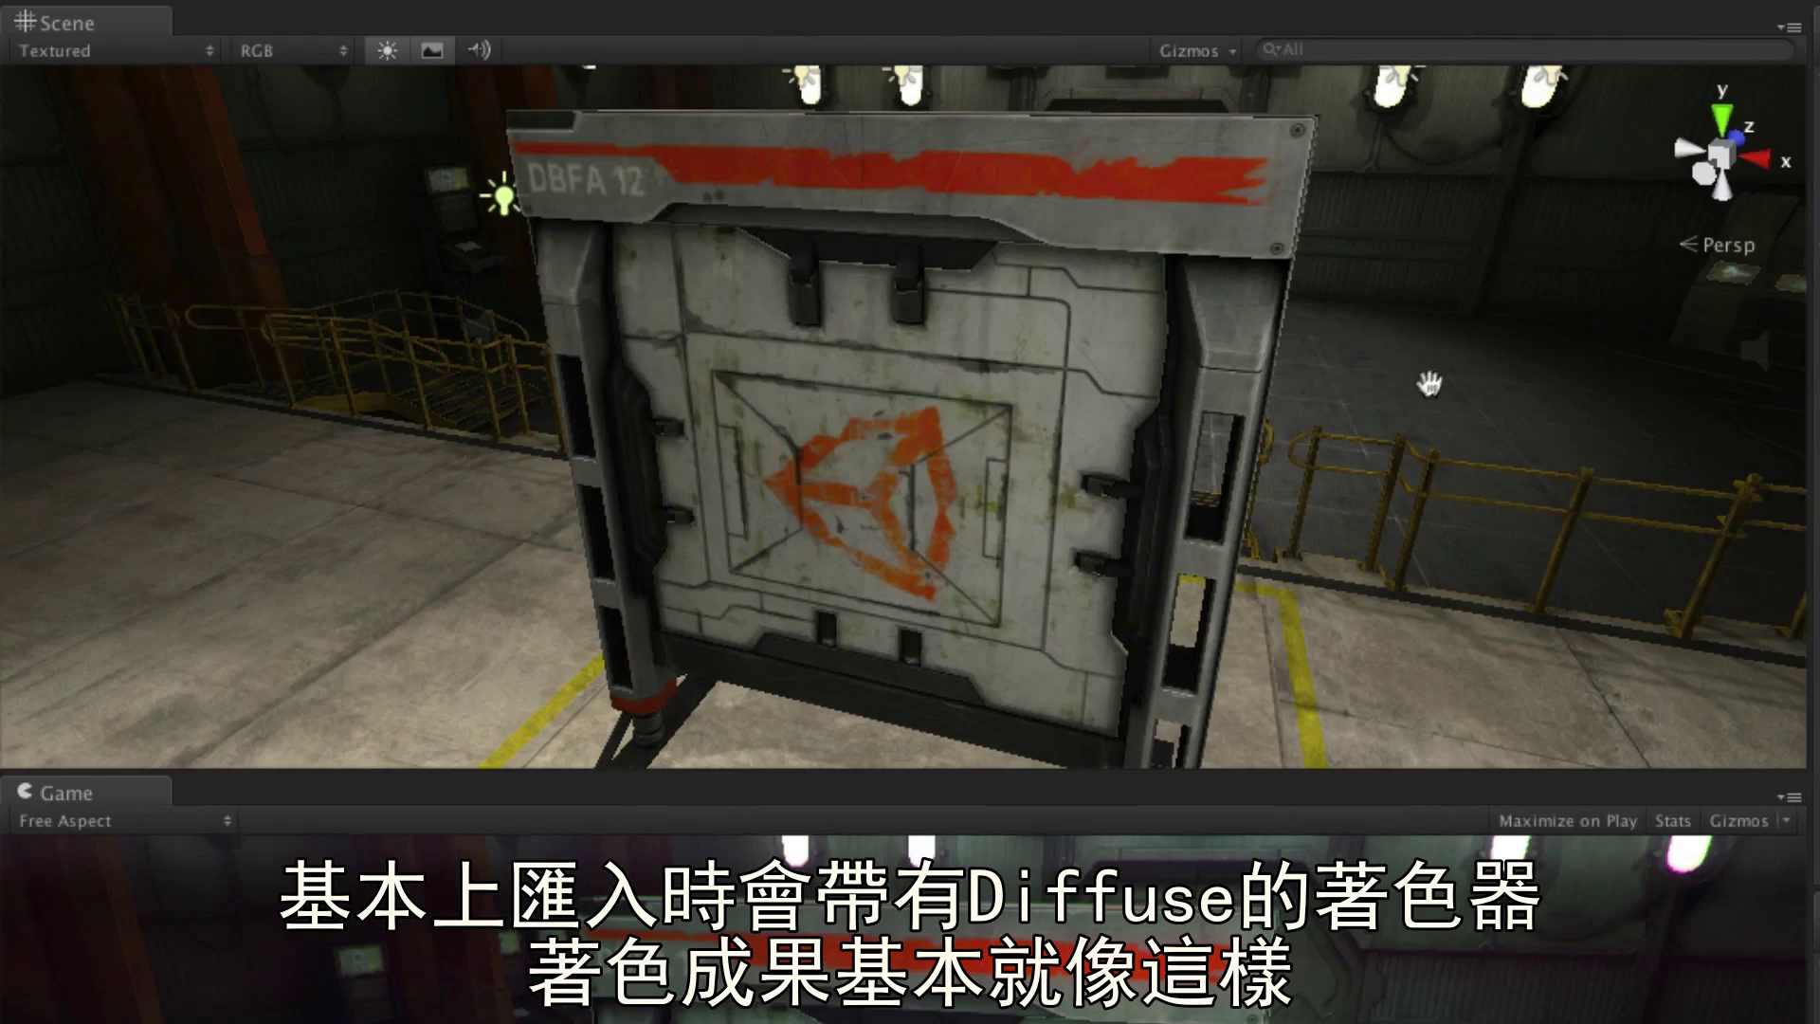
mouse_move(1430, 384)
alt+mouse_down()
mouse_move(1171, 443)
mouse_move(1417, 394)
alt+mouse_up()
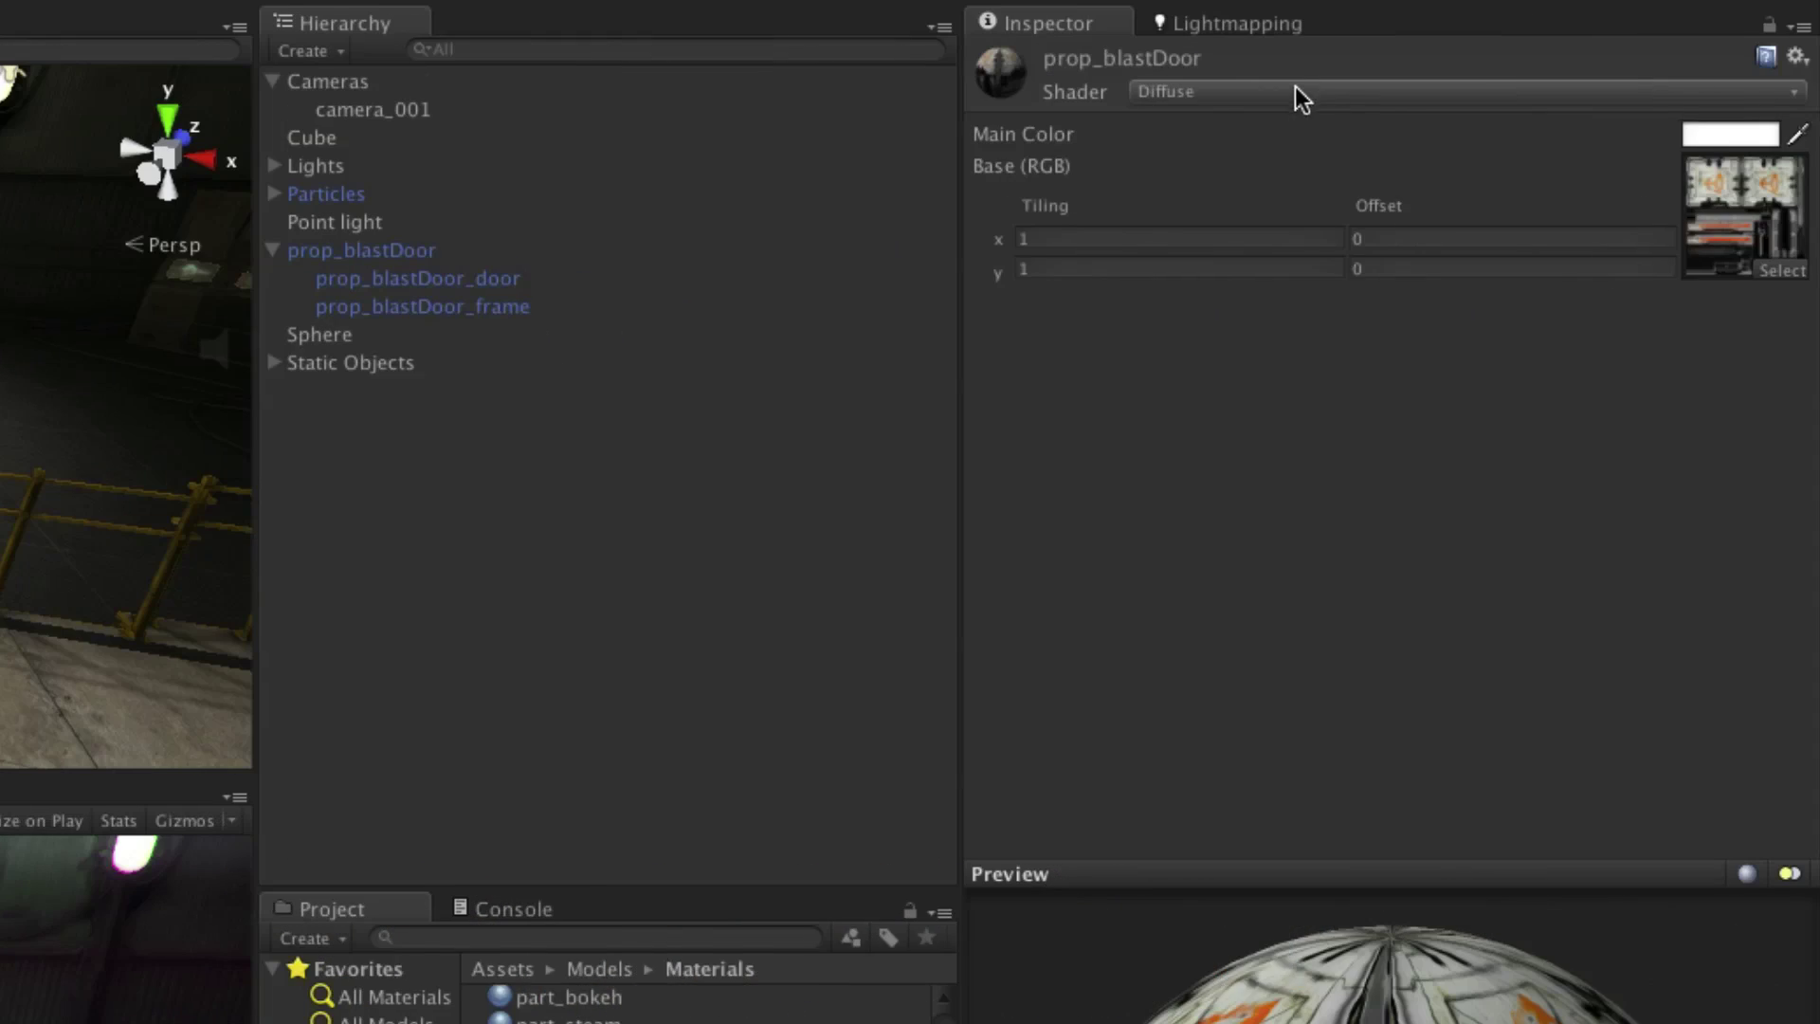
click(1301, 93)
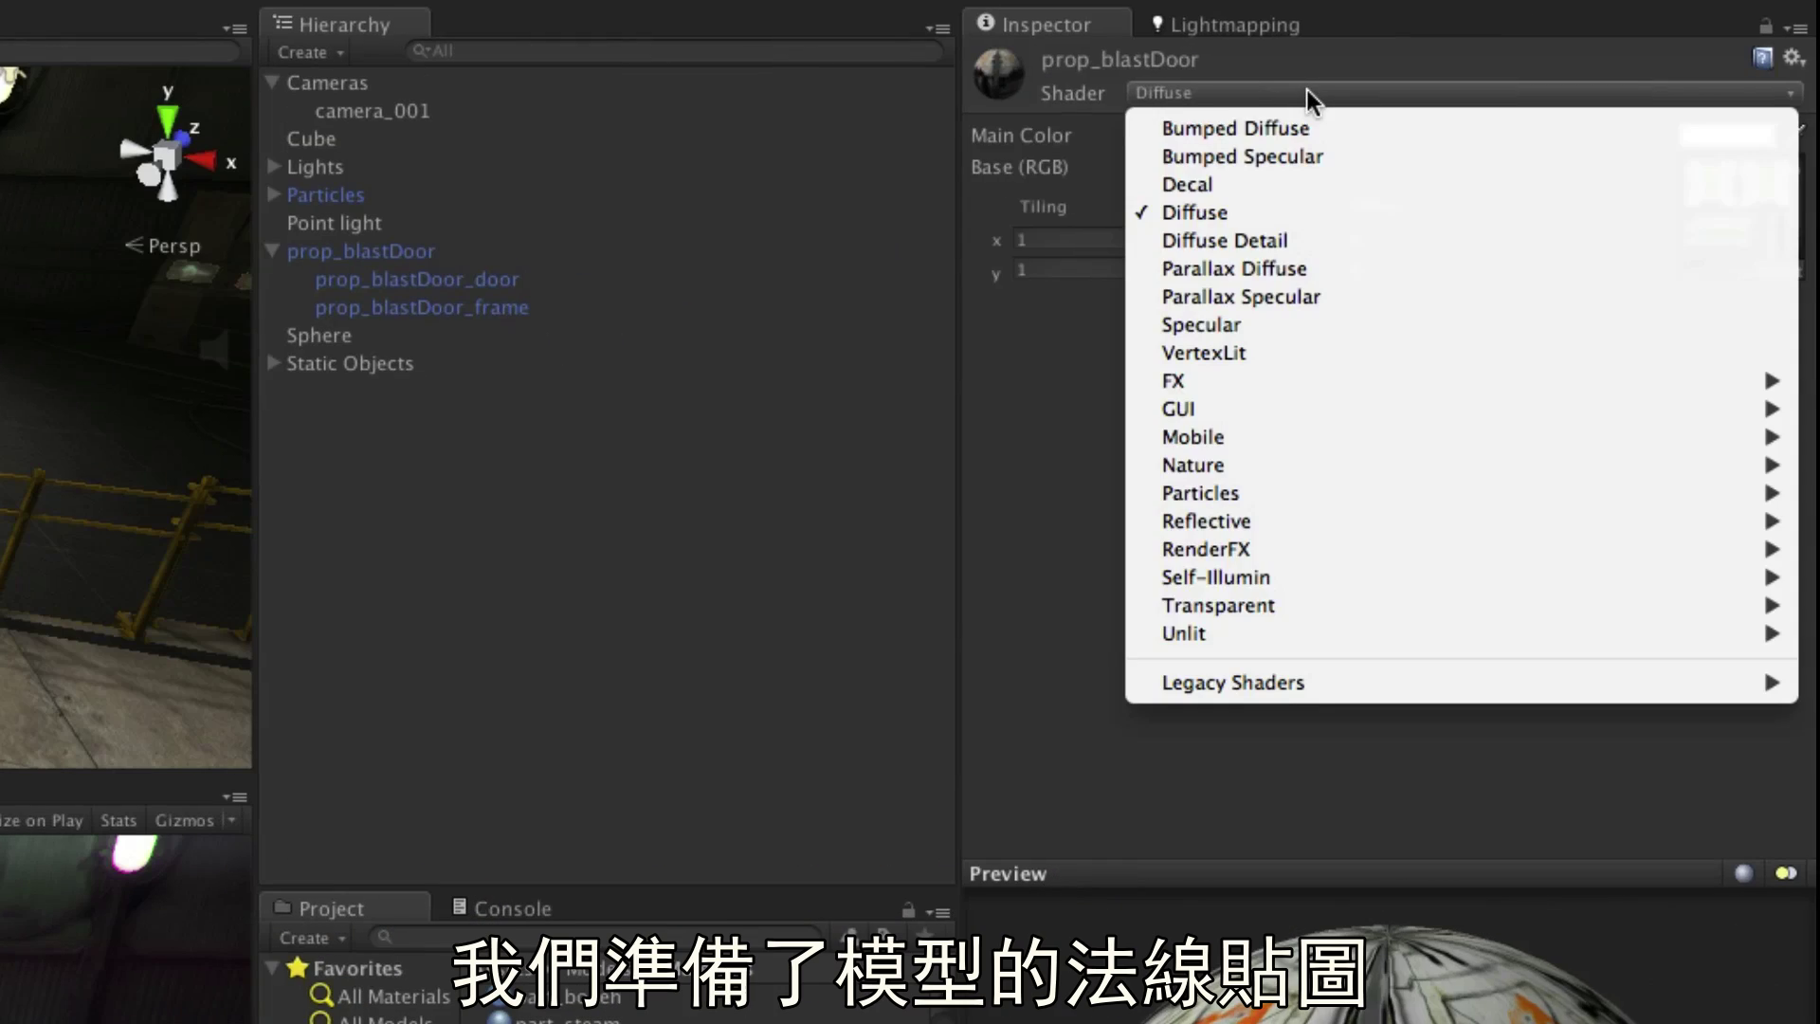
click(1346, 131)
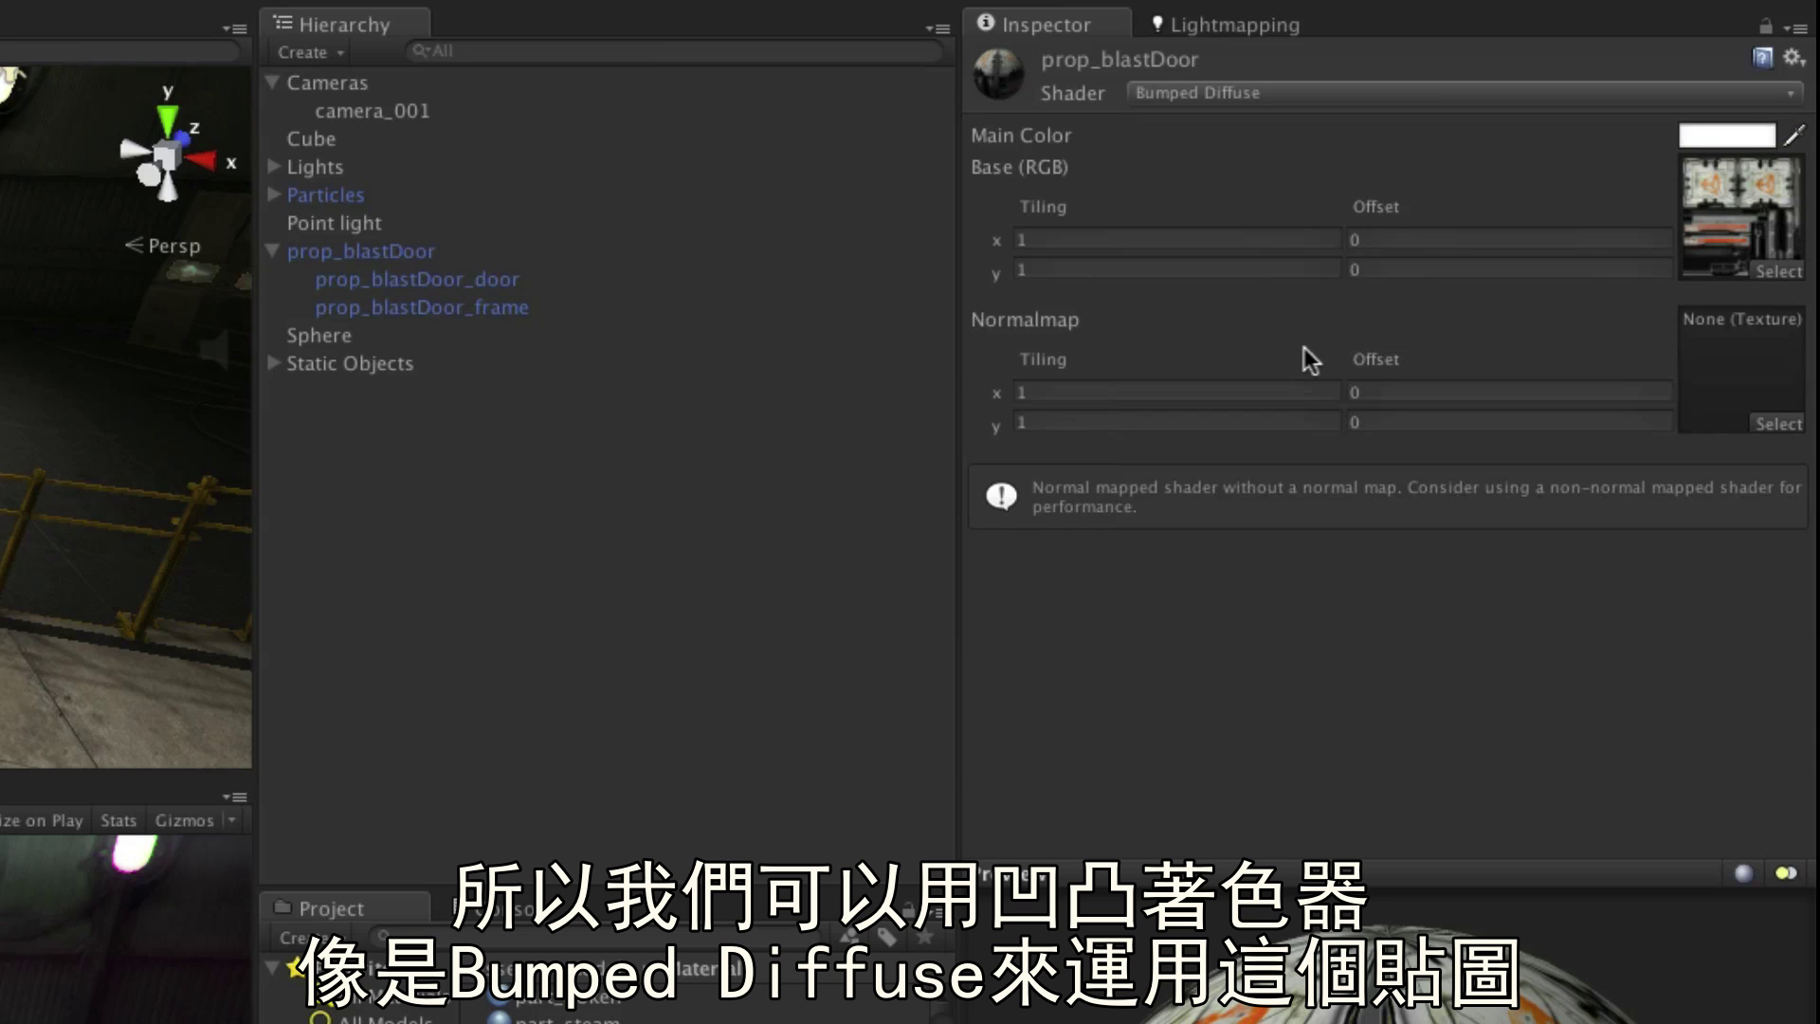
click(1741, 216)
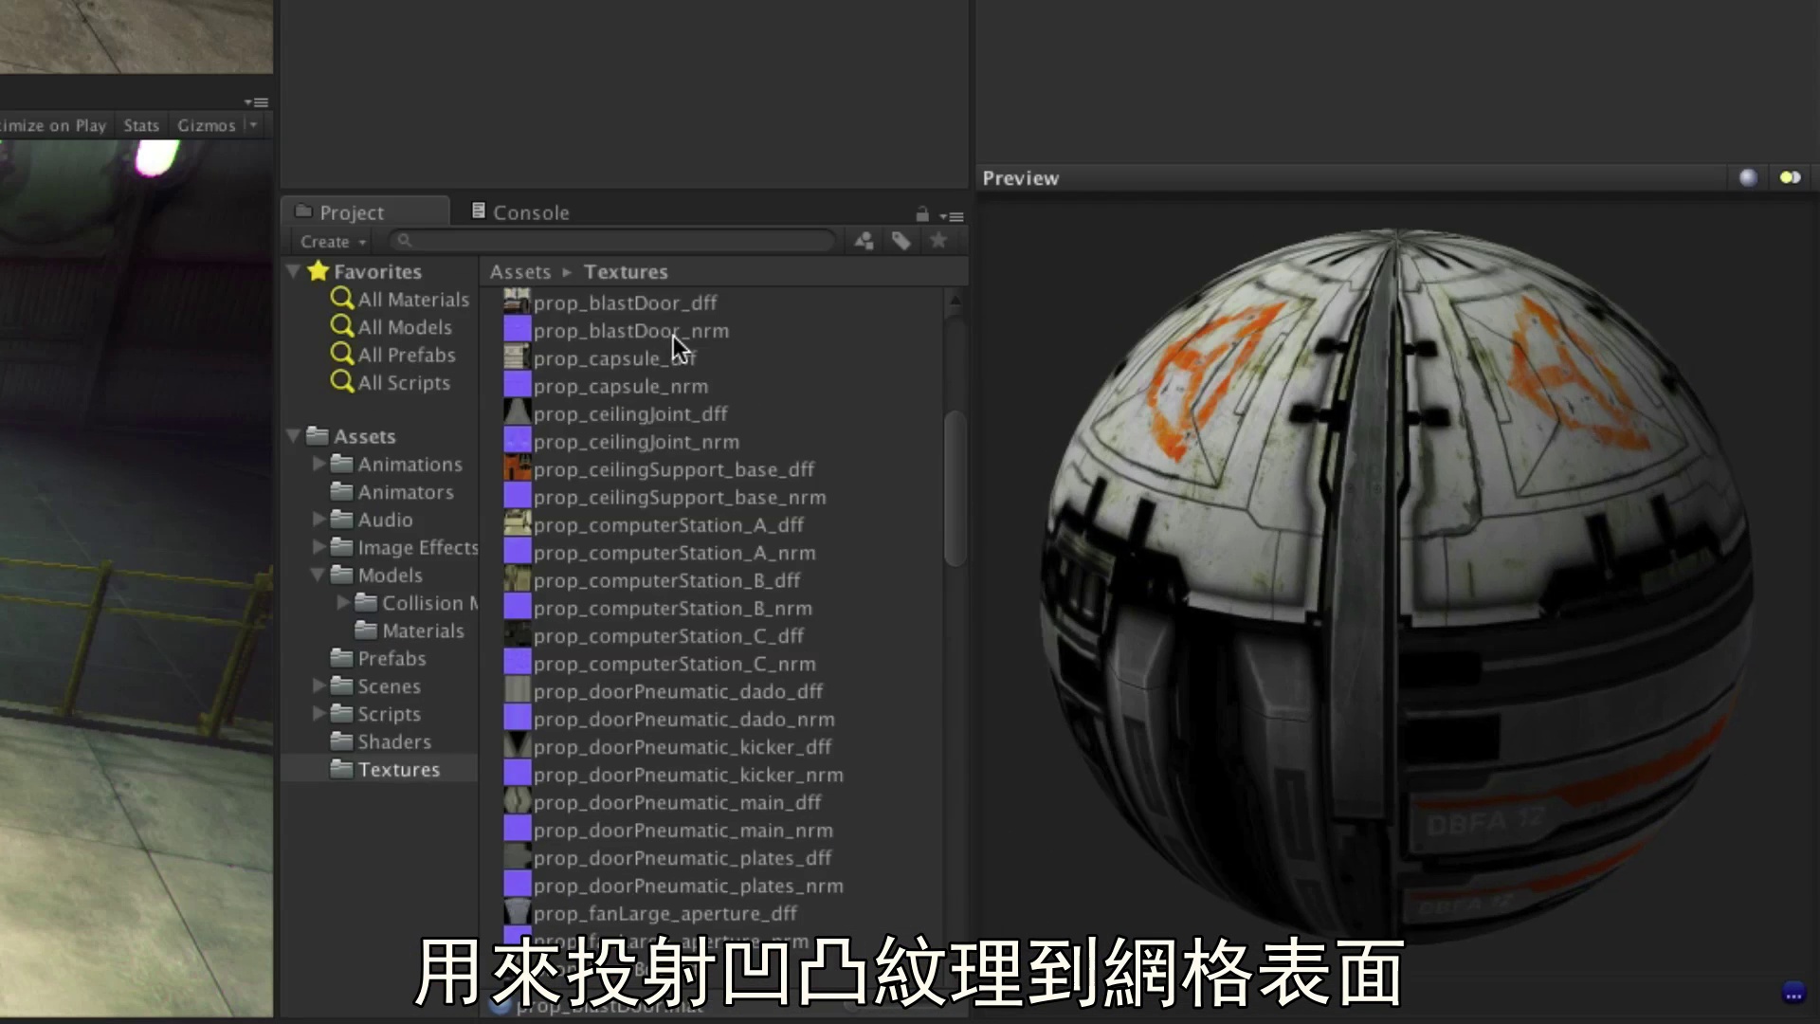
- Drag prop_blastDoor_nrm into the prop_blastDoor material's Normalmap slot
click(672, 336)
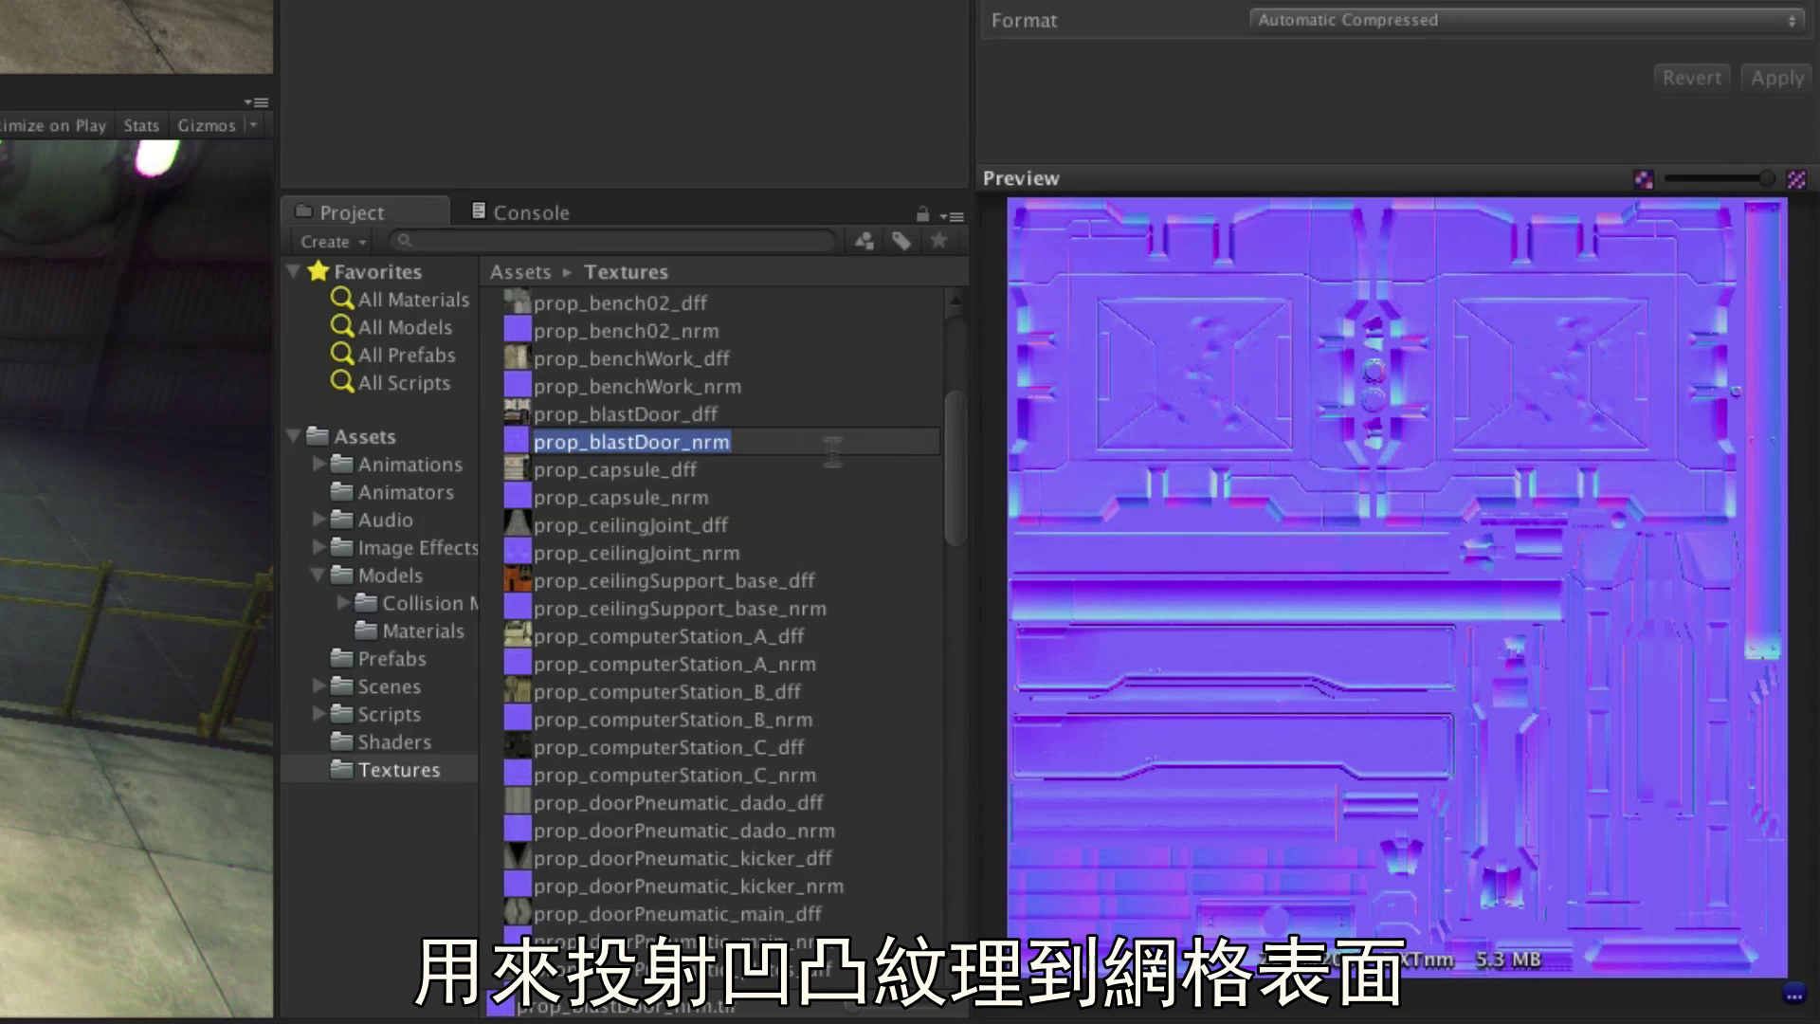
key(Return)
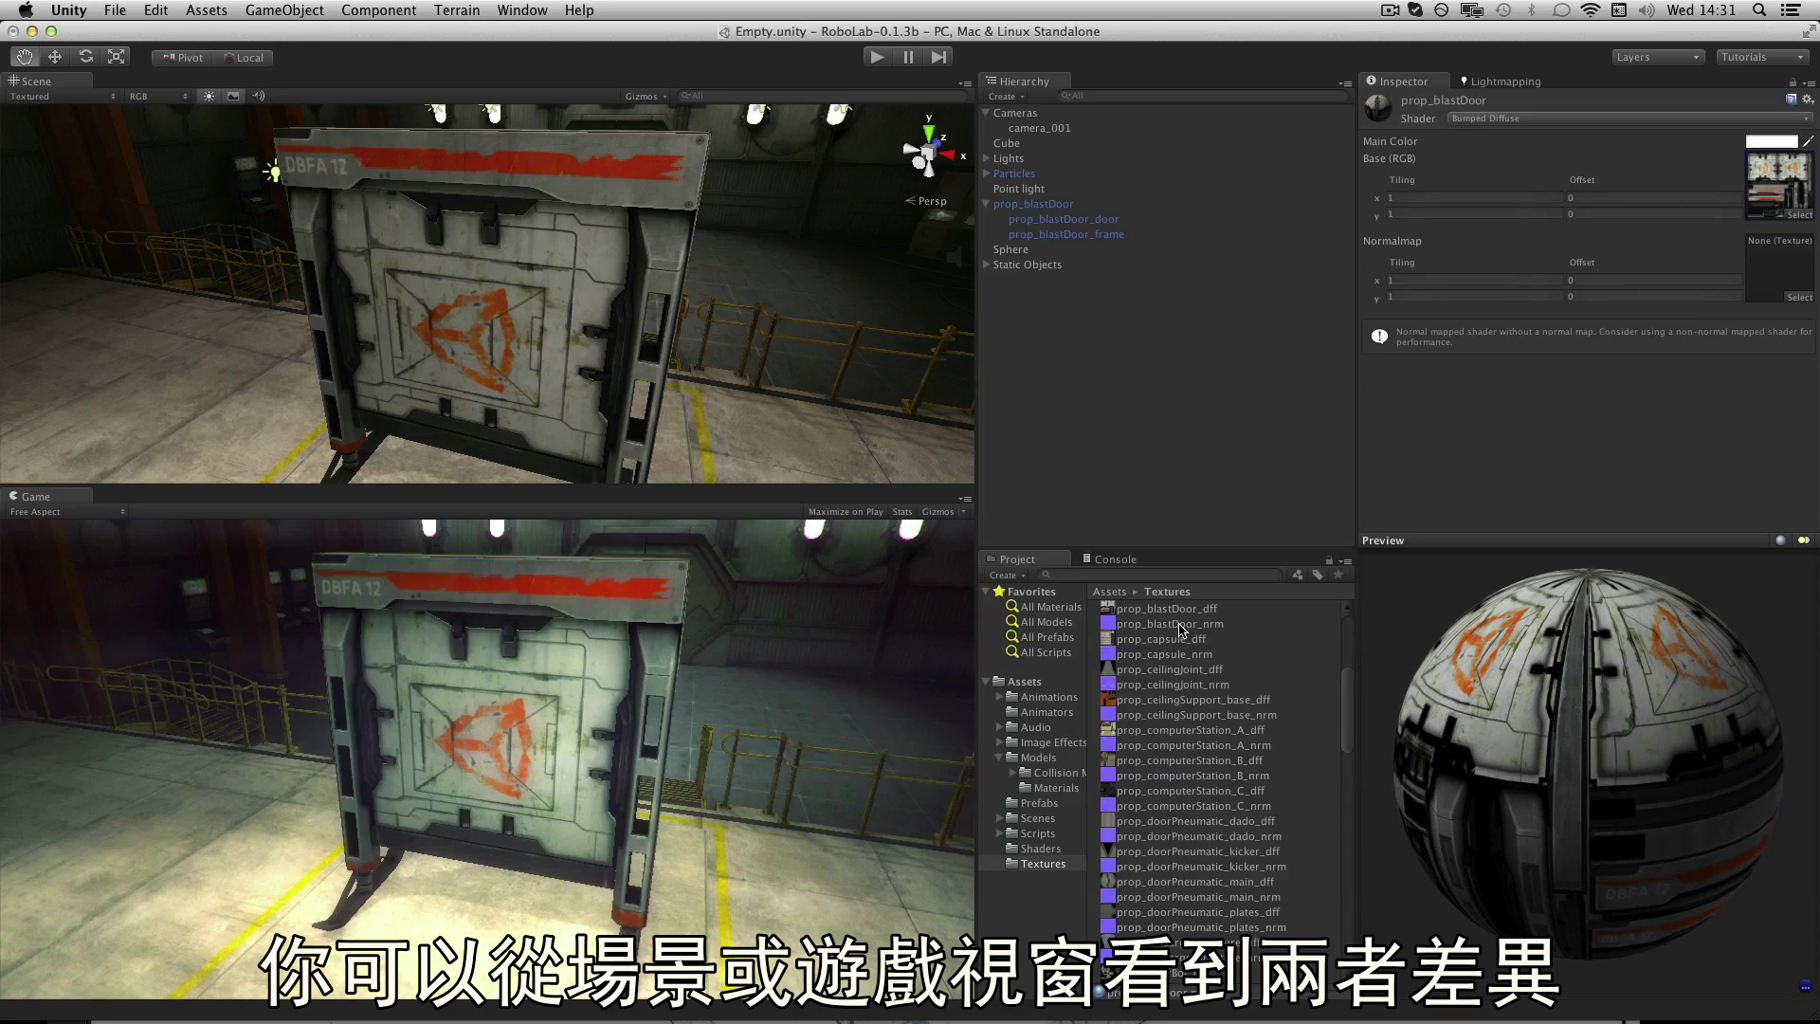
drag(1180, 630, 1777, 268)
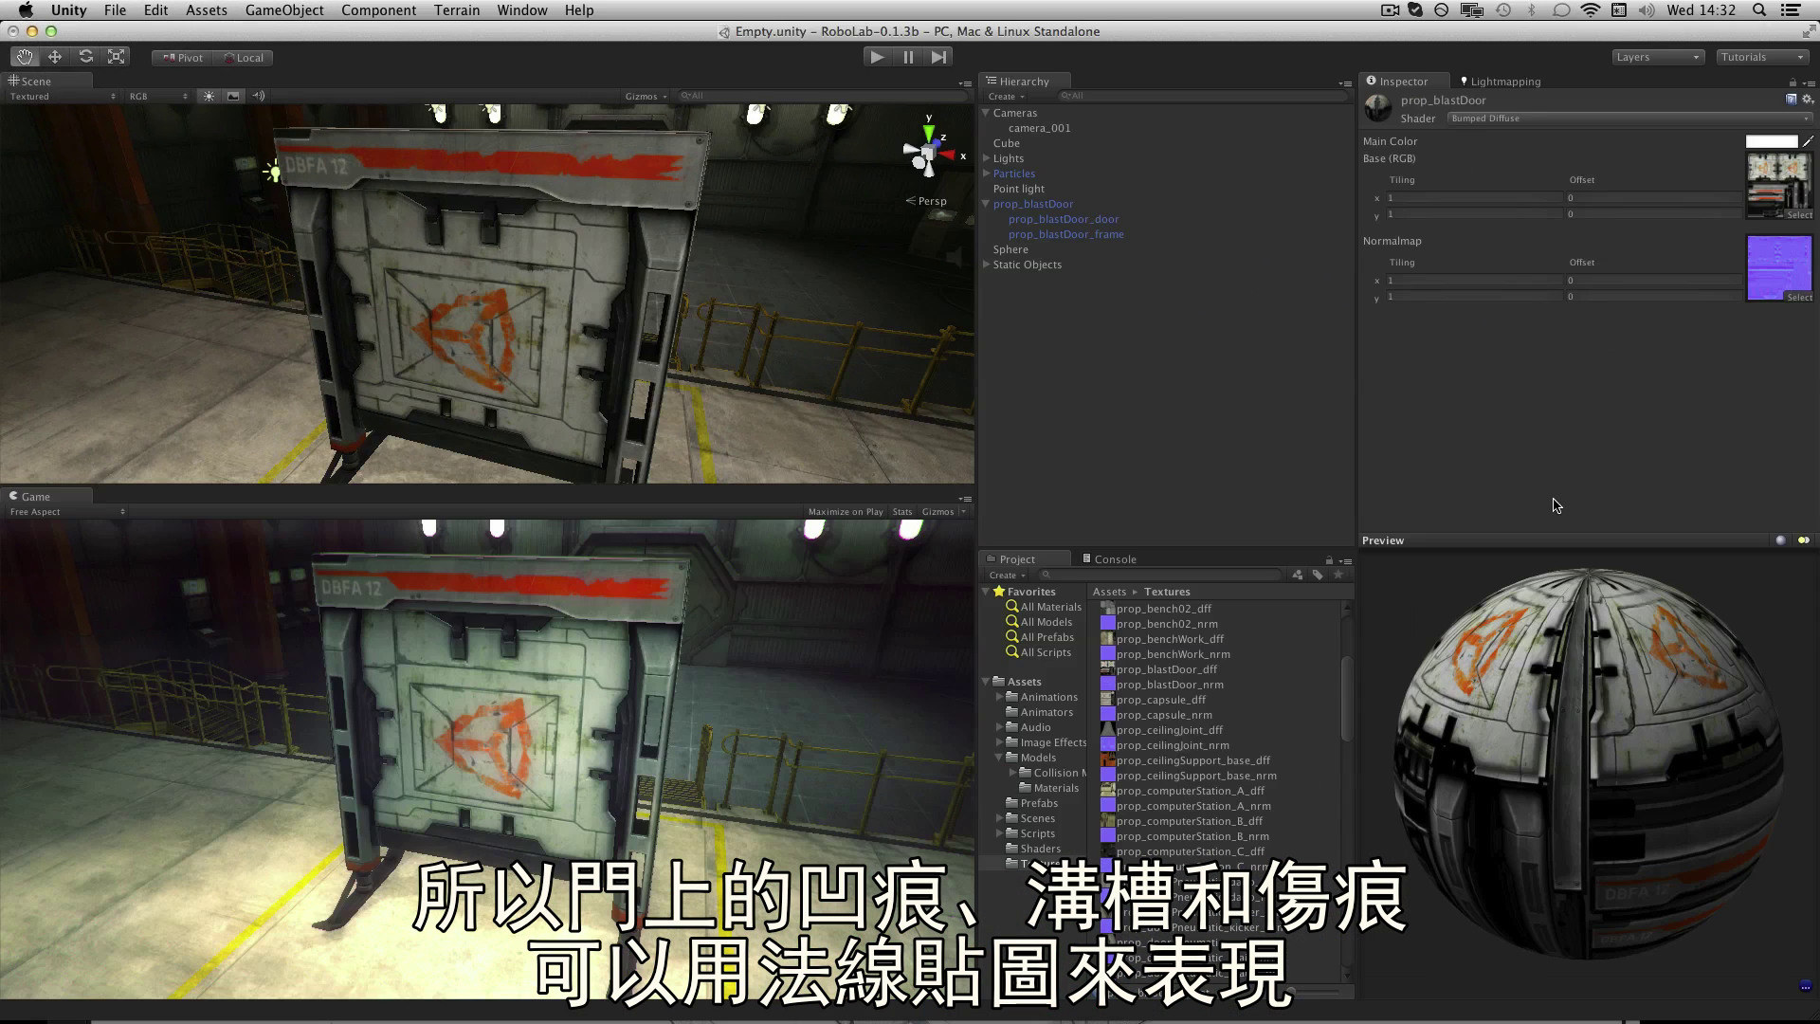
- Set prop_blastDoor's shader to Bumped Specular and adjust the Shininess slider
click(1664, 118)
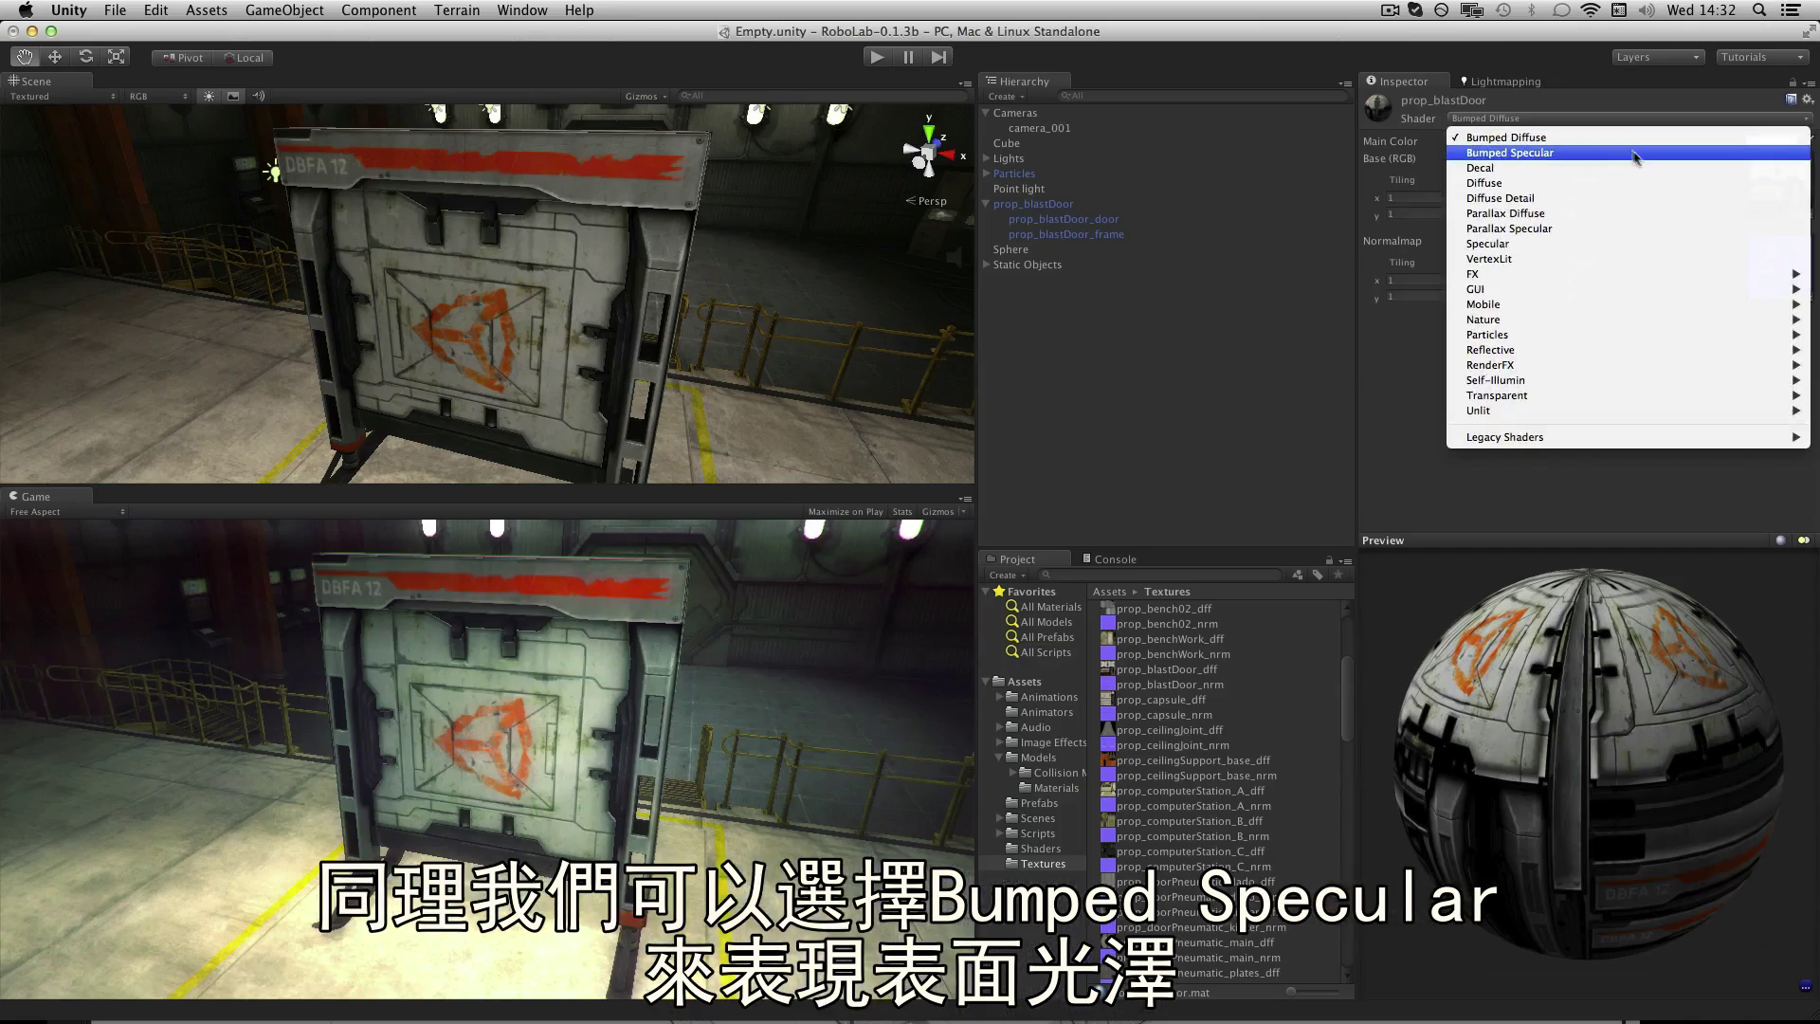
click(1485, 151)
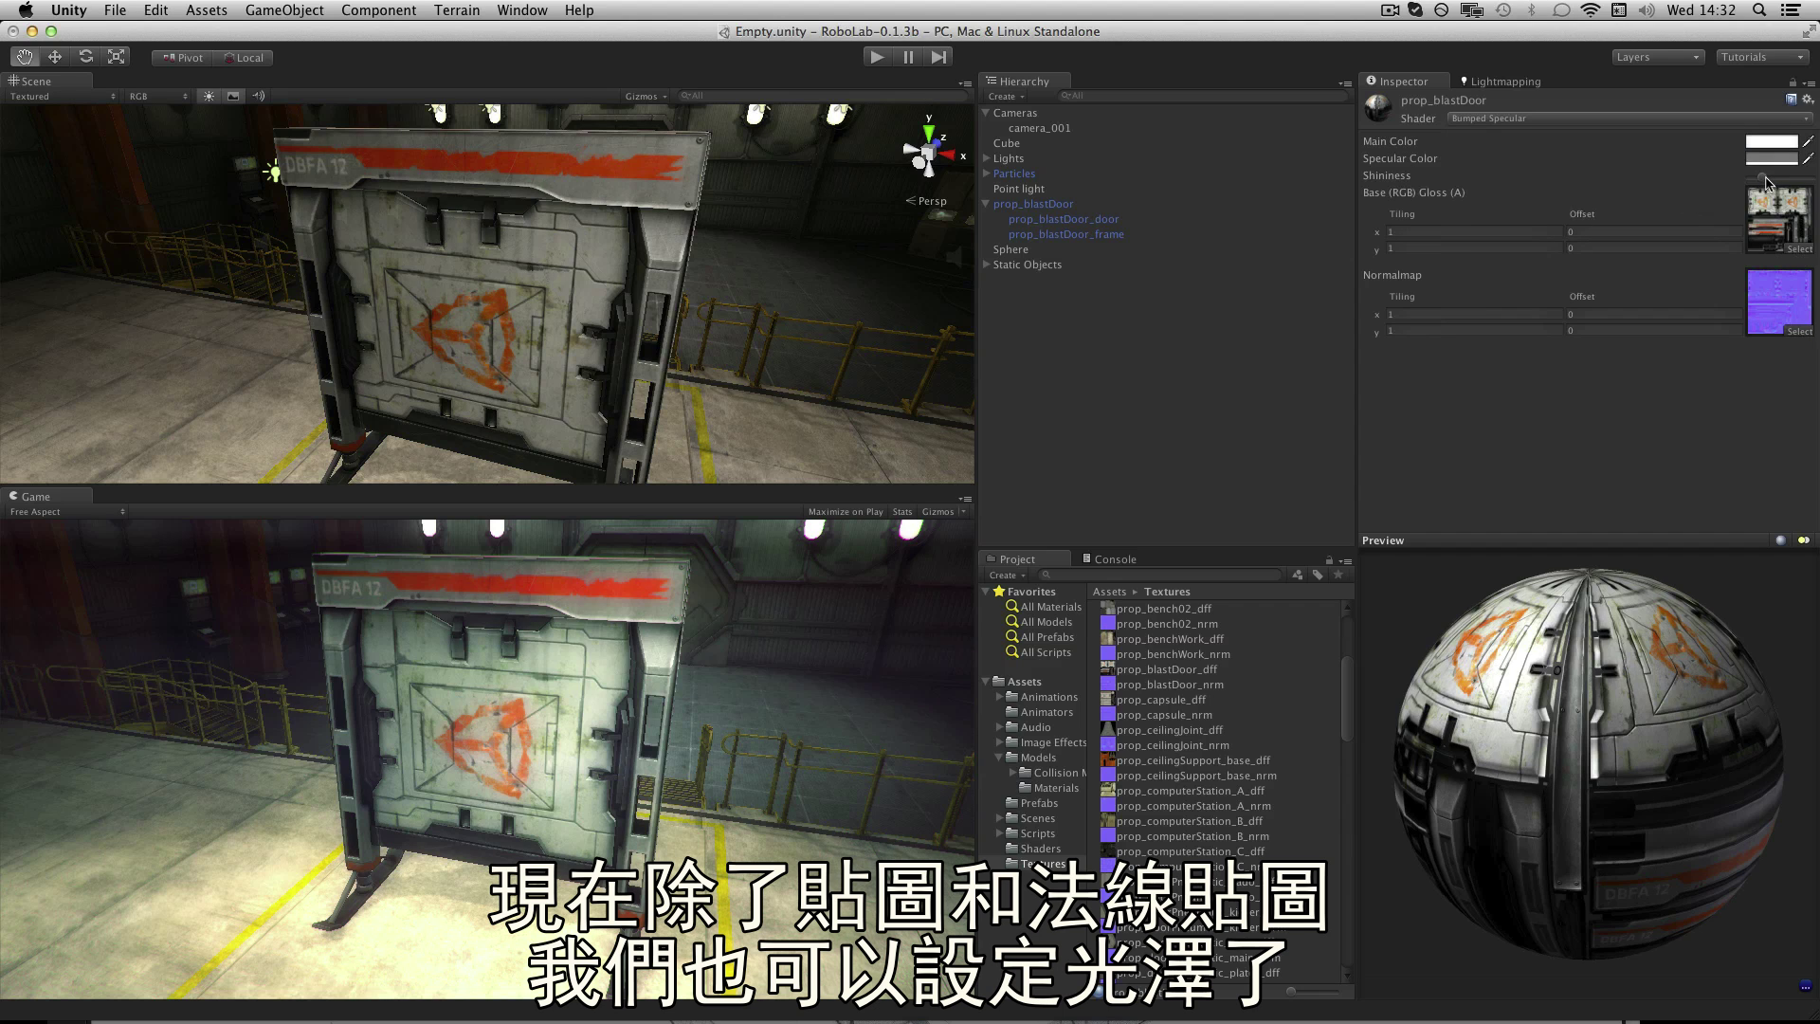
drag(1763, 183, 1757, 184)
scroll(500, 294, up, 5)
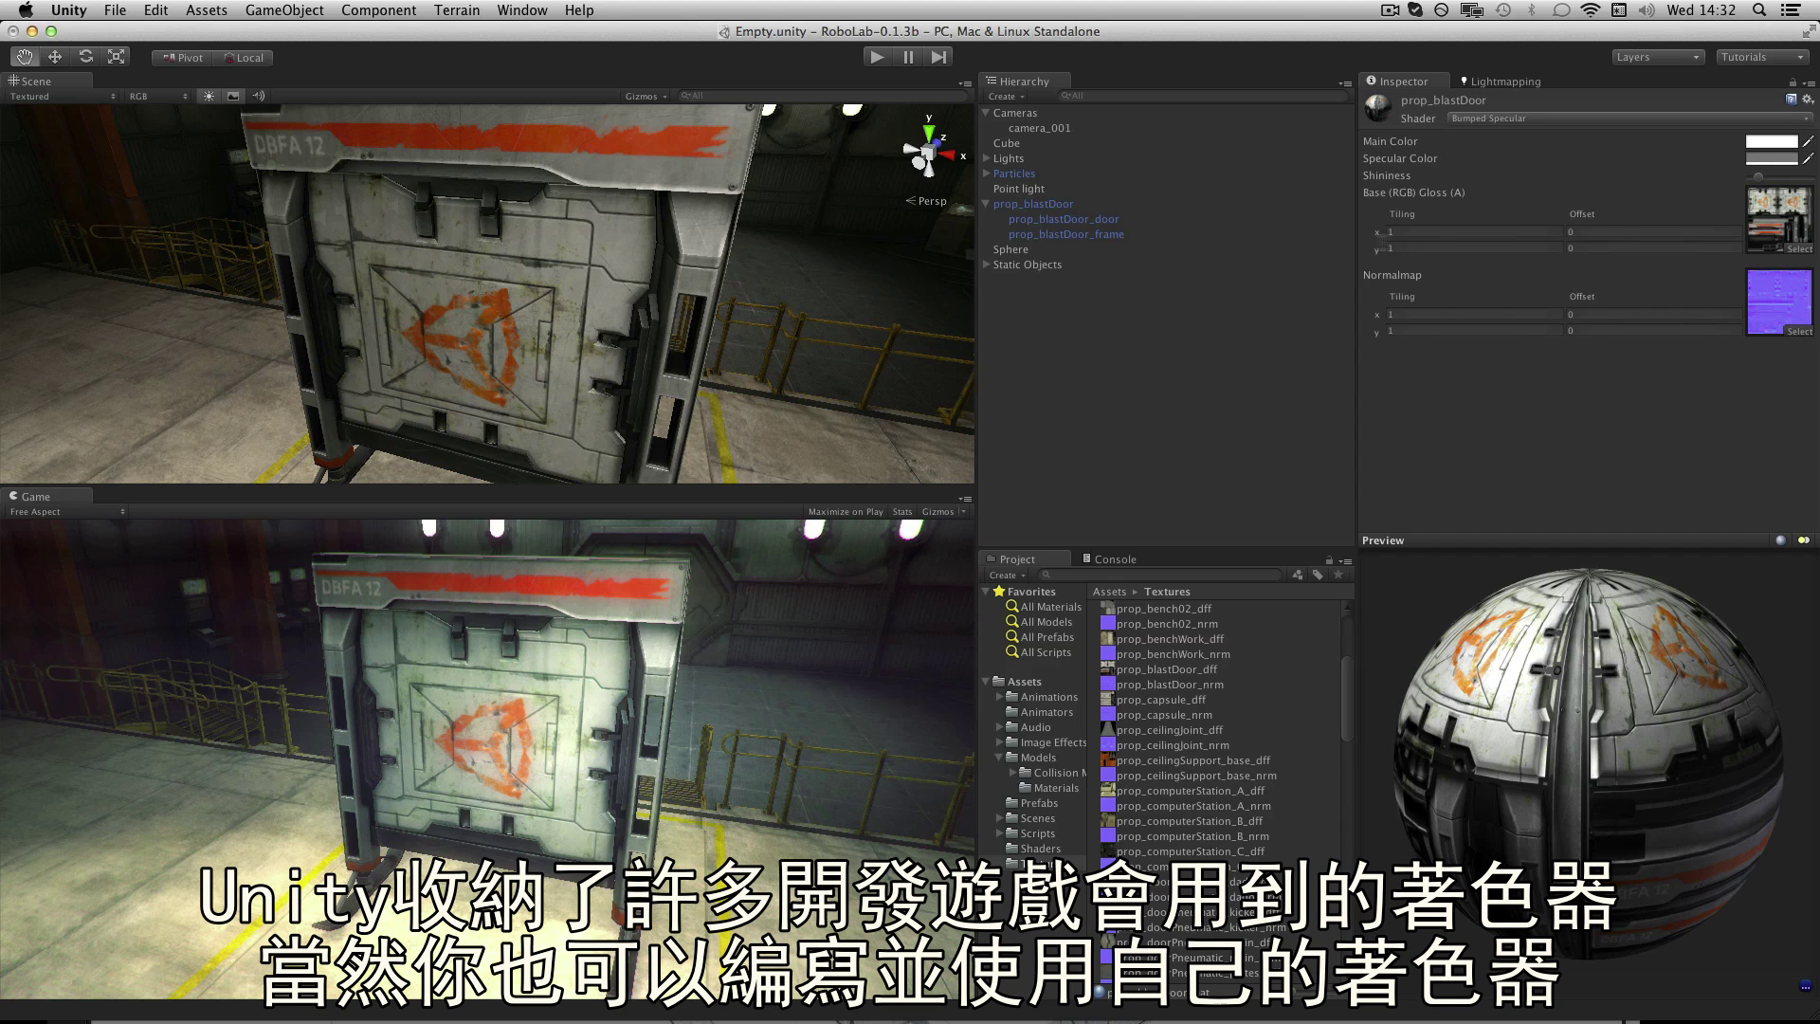
- Show the Project panel's Create menu listing new asset types such as Shader
click(1006, 574)
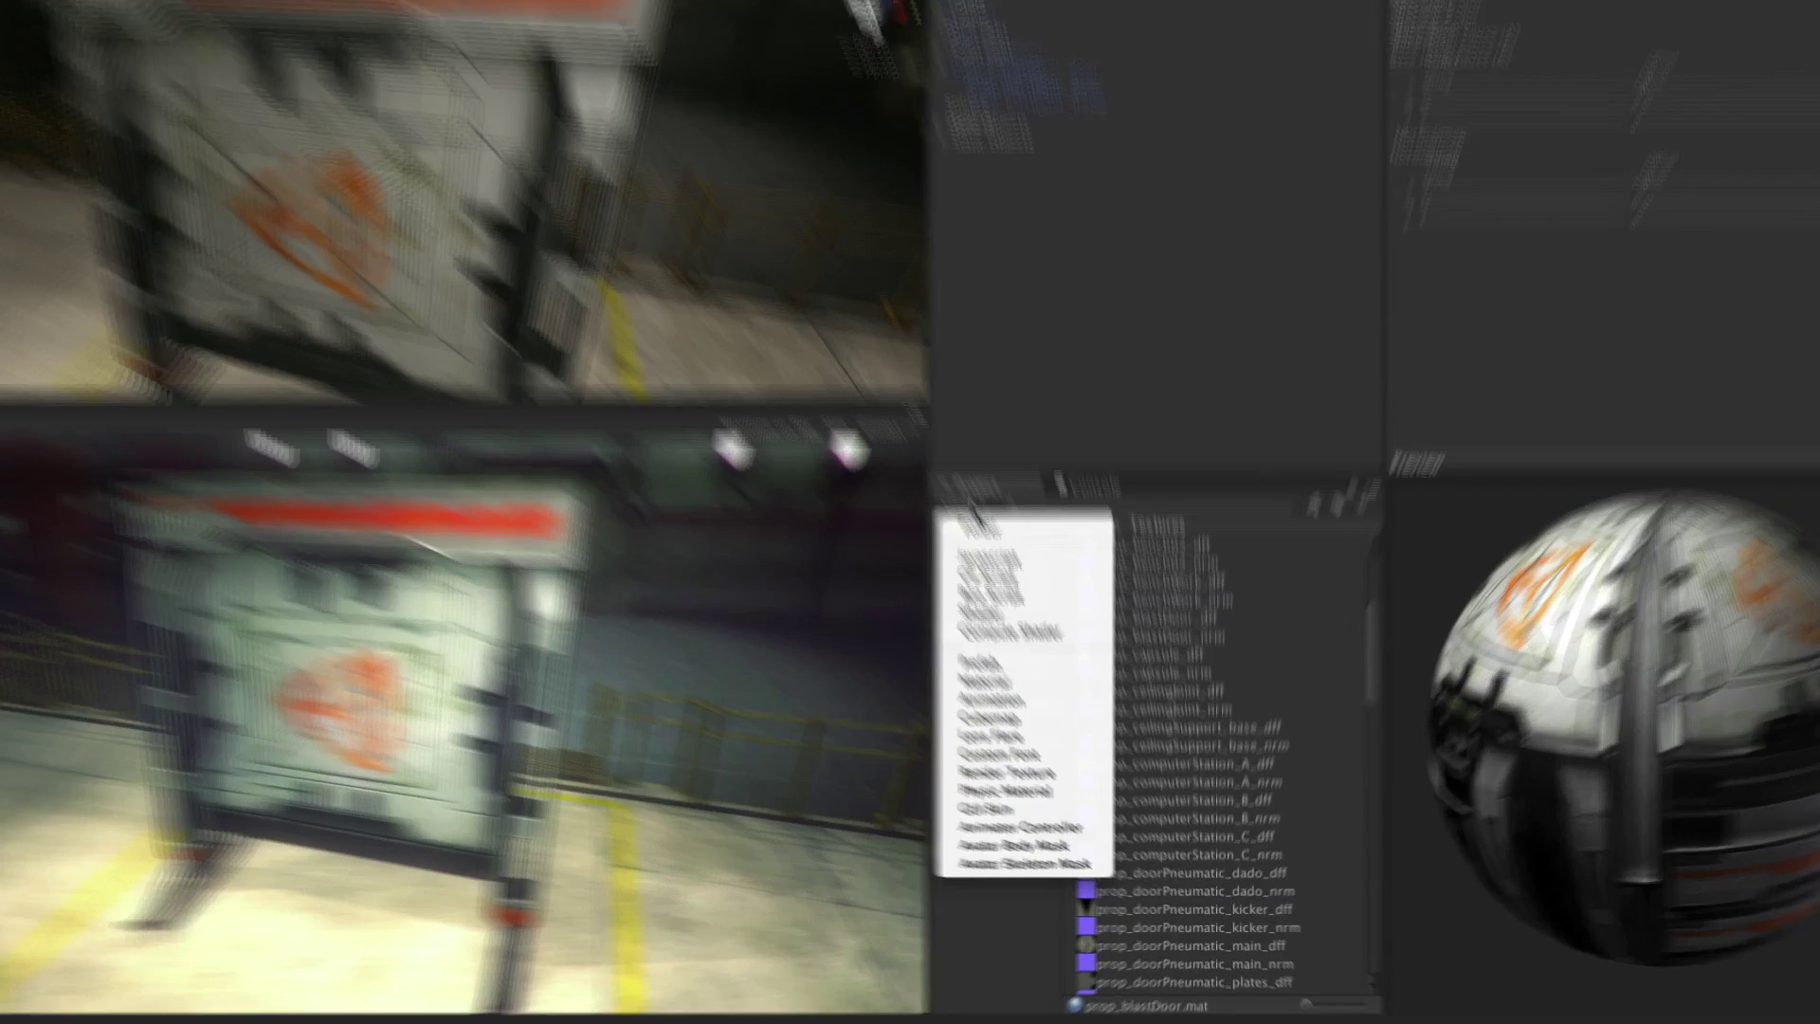